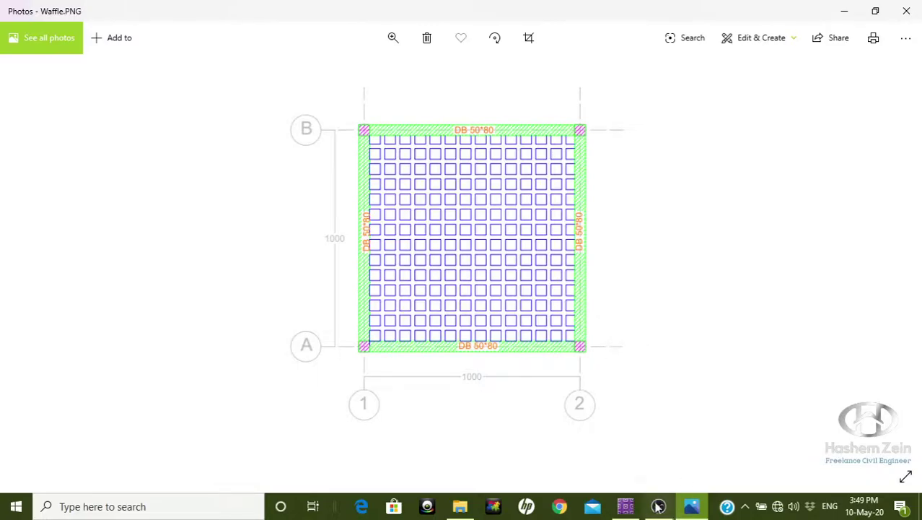
Switch to SAFE and start a new model from the Grid Only template
{"action": "left_click", "coordinate": [630, 507]}
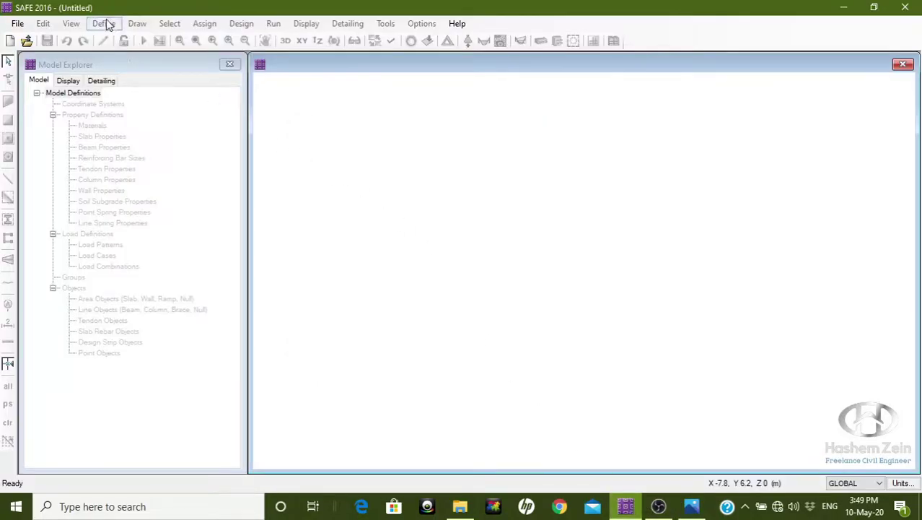
{"action": "left_click", "coordinate": [17, 23]}
{"action": "left_click", "coordinate": [41, 39]}
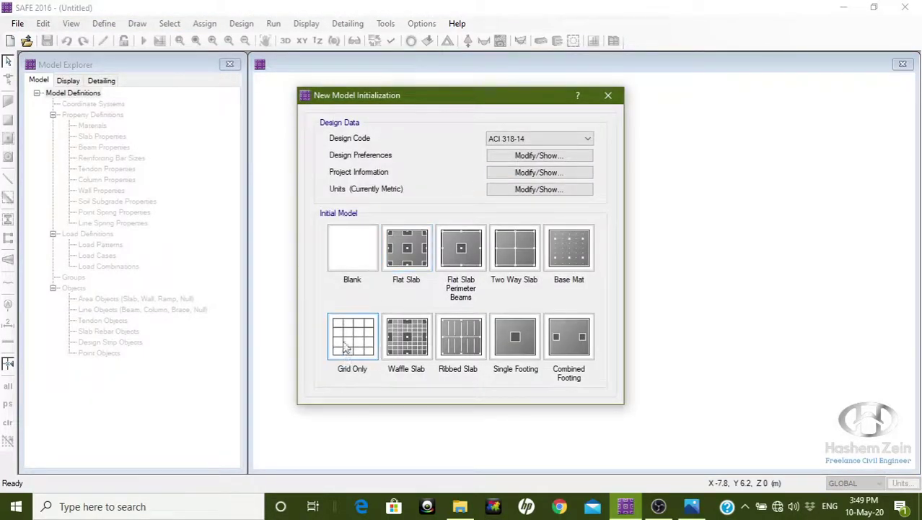
{"action": "left_click", "coordinate": [345, 348]}
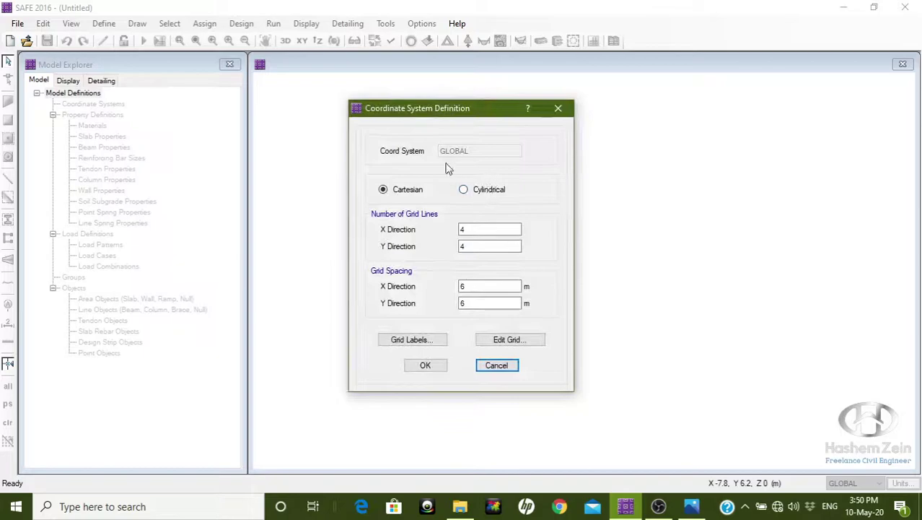
Define the global grid with 2 lines in both X and Y directions, spaced 10 m apart each way
{"action": "double_click", "coordinate": [488, 229]}
{"action": "type", "text": "2"}
{"action": "double_click", "coordinate": [477, 246]}
{"action": "double_click", "coordinate": [476, 286]}
{"action": "type", "text": "10"}
{"action": "key", "text": "Tab"}
{"action": "type", "text": "10"}
Label the X grid starting from 1 and the Y grid starting from A, and create the grid
{"action": "left_click", "coordinate": [424, 340]}
{"action": "left_click_drag", "start_coordinate": [489, 191], "coordinate": [455, 190]}
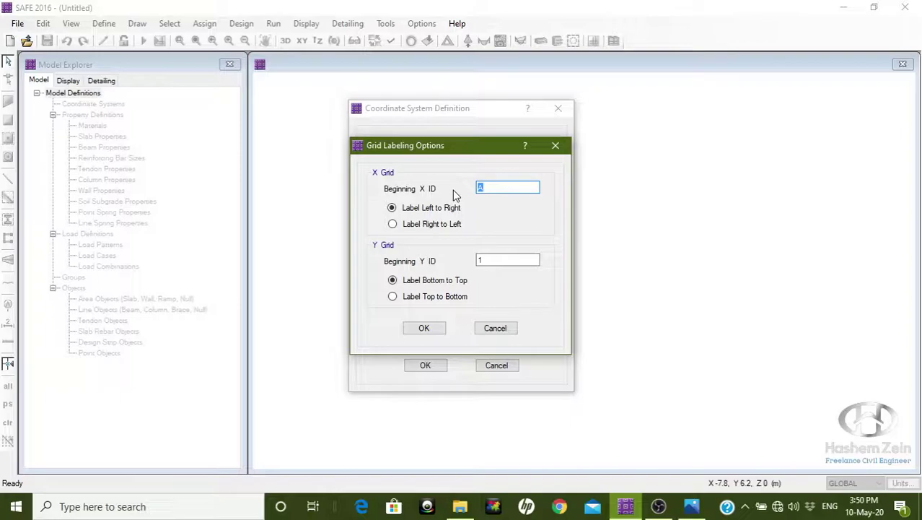
{"action": "type", "text": "1"}
{"action": "left_click_drag", "start_coordinate": [478, 261], "coordinate": [465, 262]}
{"action": "type", "text": "A"}
{"action": "left_click", "coordinate": [433, 328]}
{"action": "left_click", "coordinate": [433, 367]}
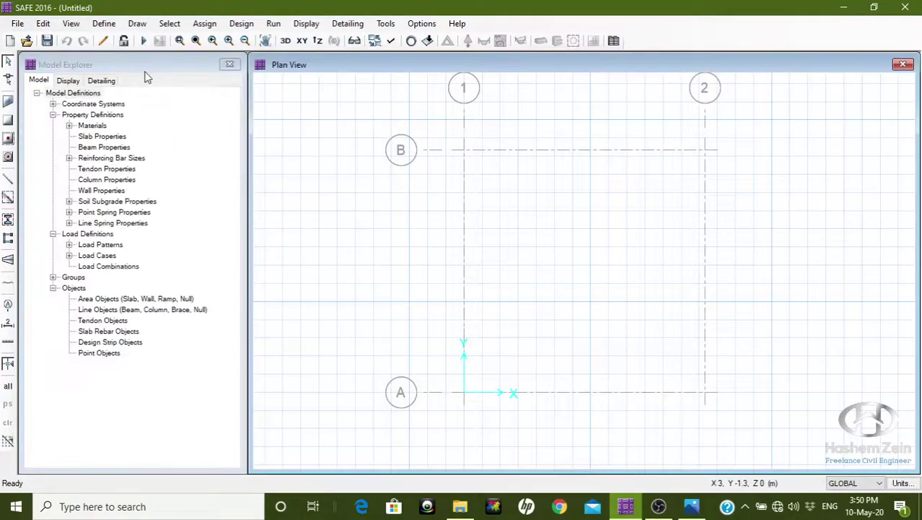
Save the model as Waffle Slab in the Waffle Slab folder
{"action": "left_click", "coordinate": [18, 23]}
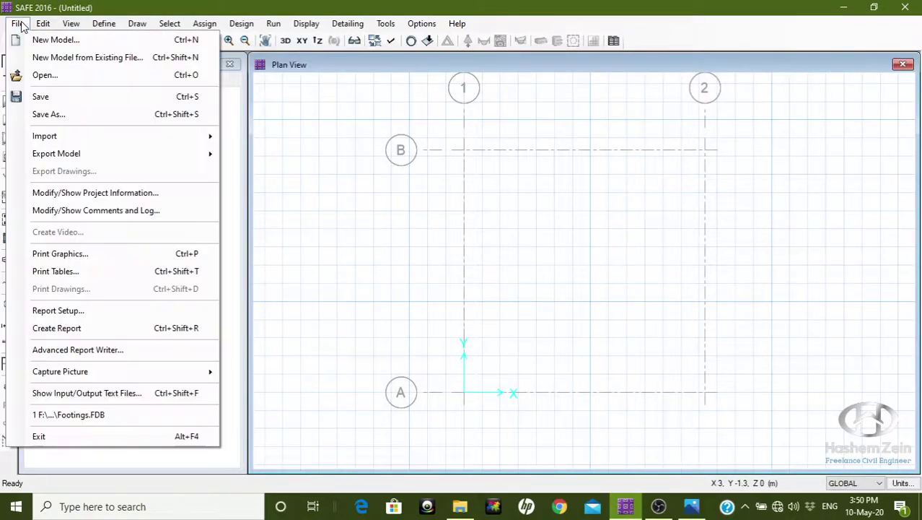
{"action": "left_click", "coordinate": [80, 116]}
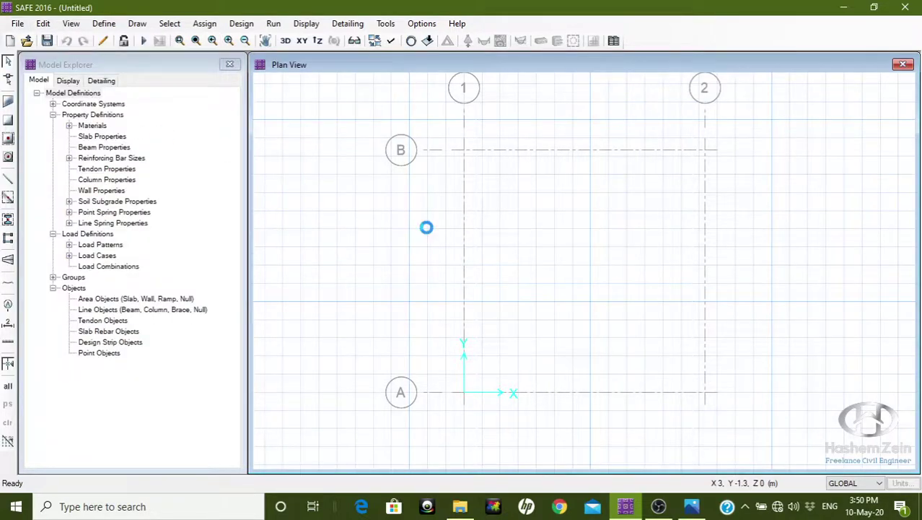
{"action": "left_click", "coordinate": [179, 49]}
{"action": "left_click", "coordinate": [169, 153]}
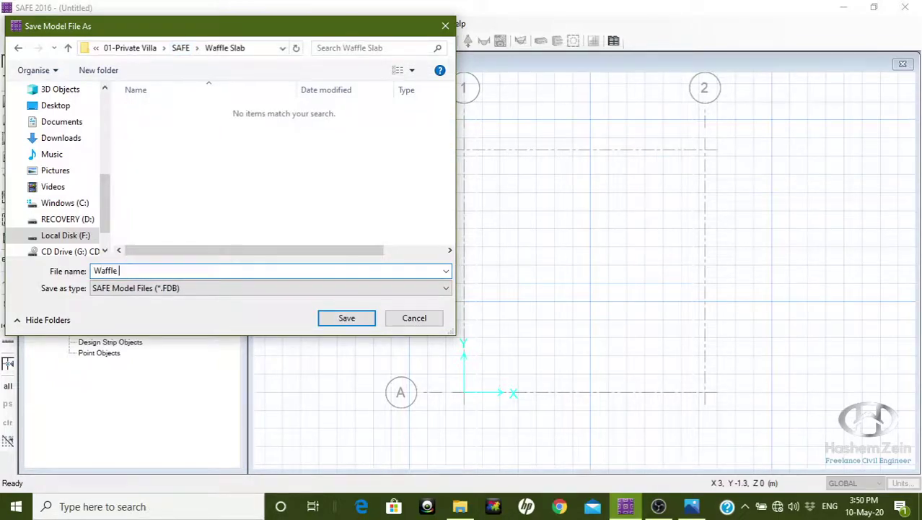
{"action": "left_click", "coordinate": [345, 320]}
Copy the CSAC30 concrete as a material named 28 MPa with a weight per unit volume of 25 kN/m3
{"action": "left_click", "coordinate": [114, 23]}
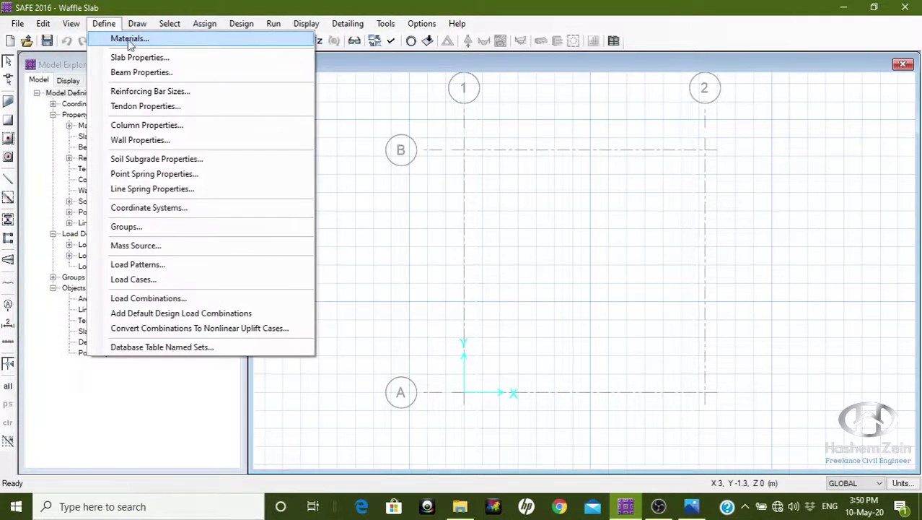
{"action": "left_click", "coordinate": [141, 42]}
{"action": "left_click", "coordinate": [354, 210]}
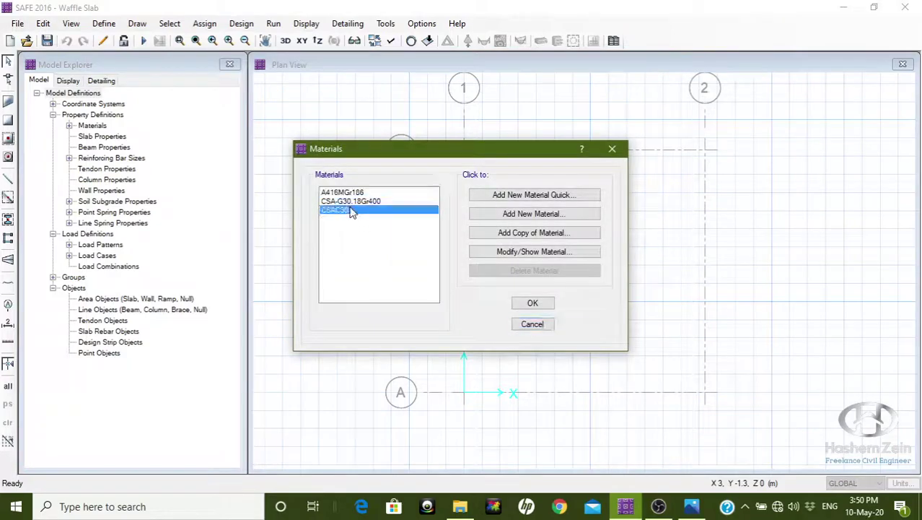
{"action": "left_click", "coordinate": [526, 233]}
{"action": "double_click", "coordinate": [476, 83]}
{"action": "type", "text": "28 MPa"}
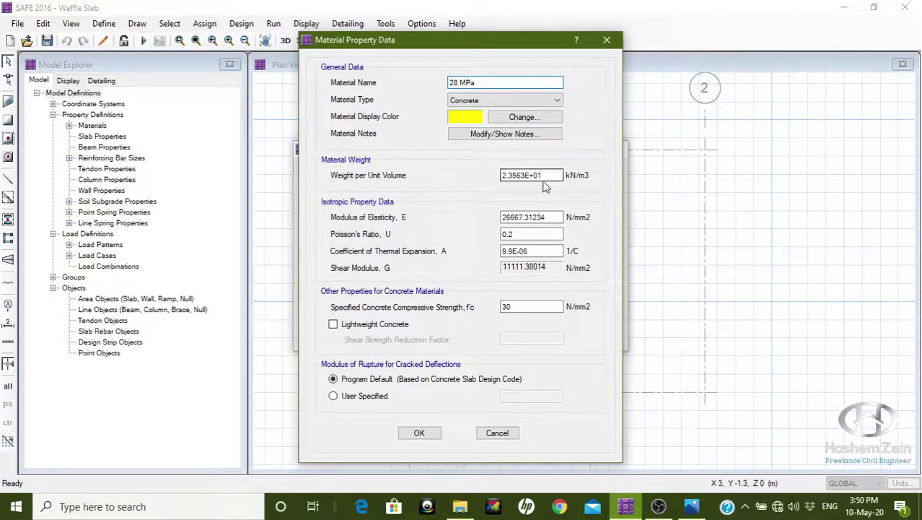
{"action": "double_click", "coordinate": [534, 174]}
{"action": "type", "text": "25"}
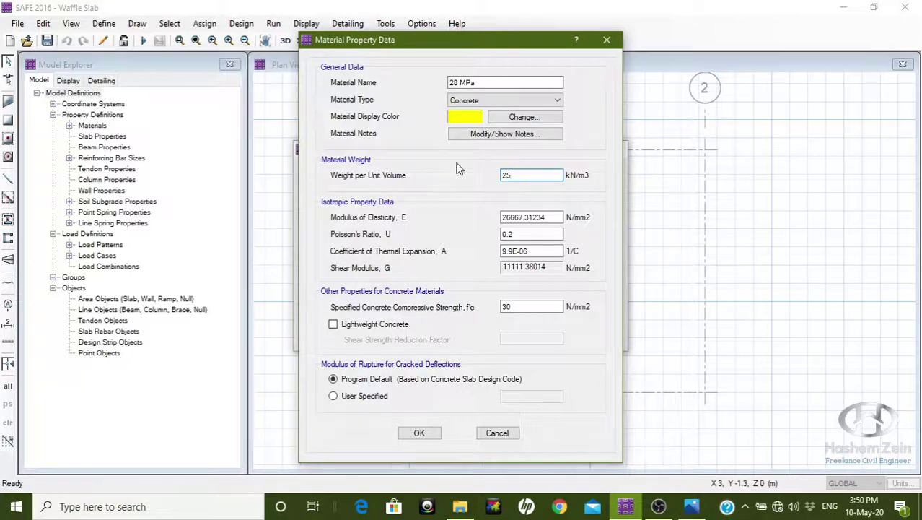
Set the 28 MPa concrete's modulus of elasticity to 4700*28^0.5 and its compressive strength to 28 N/mm2
{"action": "left_click_drag", "start_coordinate": [556, 217], "coordinate": [484, 214]}
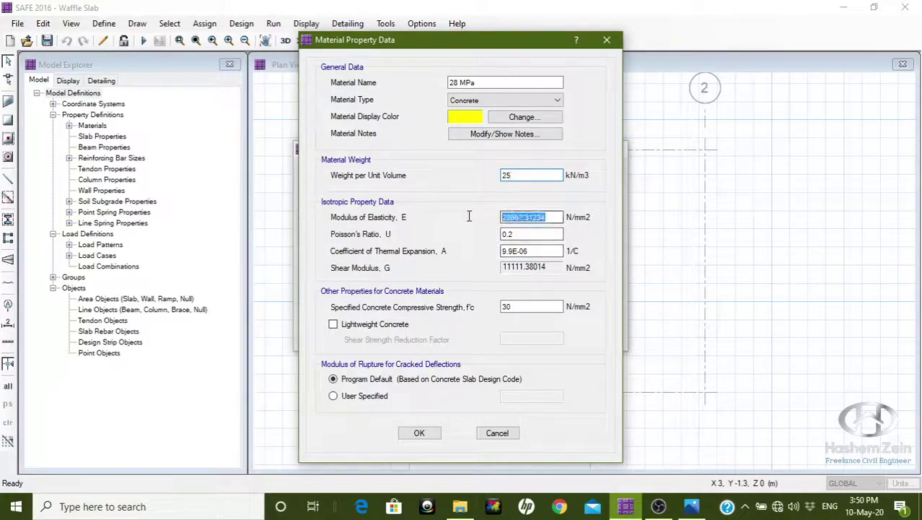
{"action": "type", "text": "4700*28^0.5"}
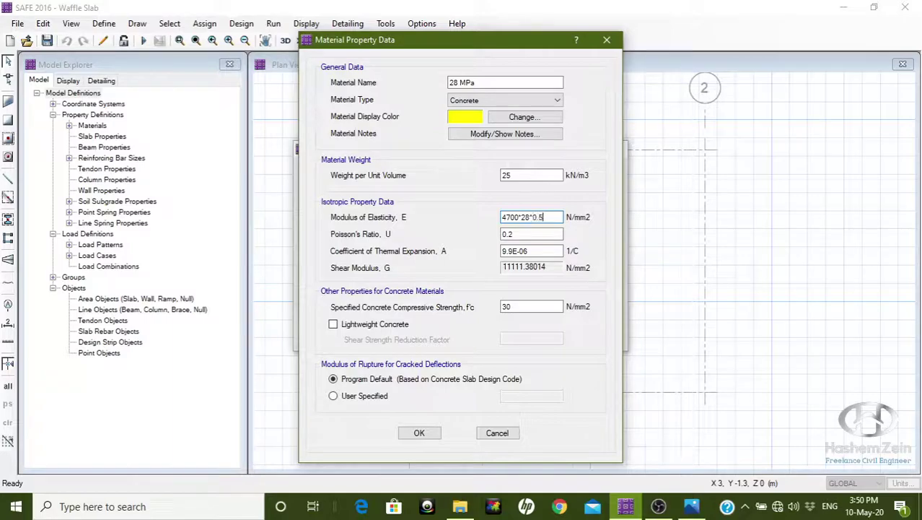
{"action": "key", "text": "Return"}
{"action": "double_click", "coordinate": [506, 306]}
{"action": "type", "text": "28"}
{"action": "left_click", "coordinate": [430, 436]}
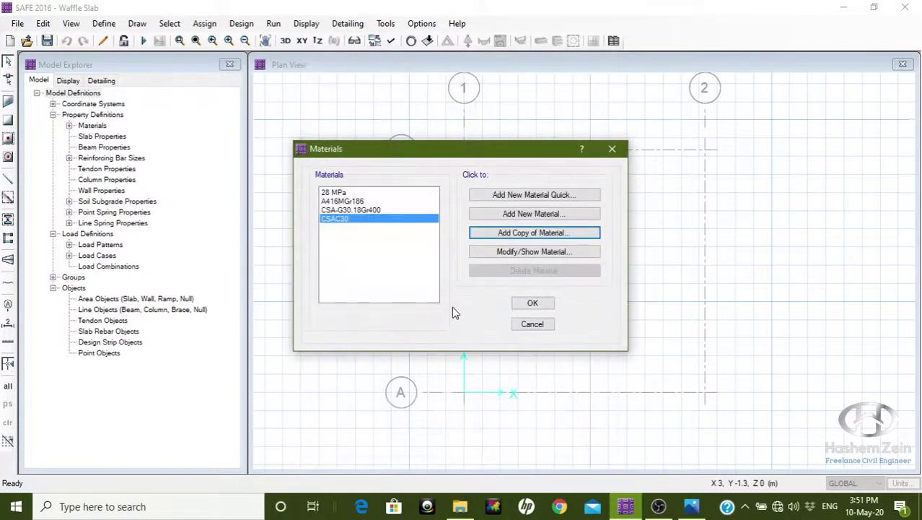
Rename the CSA-G30.18Gr400 rebar material as Fe 400
{"action": "left_click", "coordinate": [373, 210]}
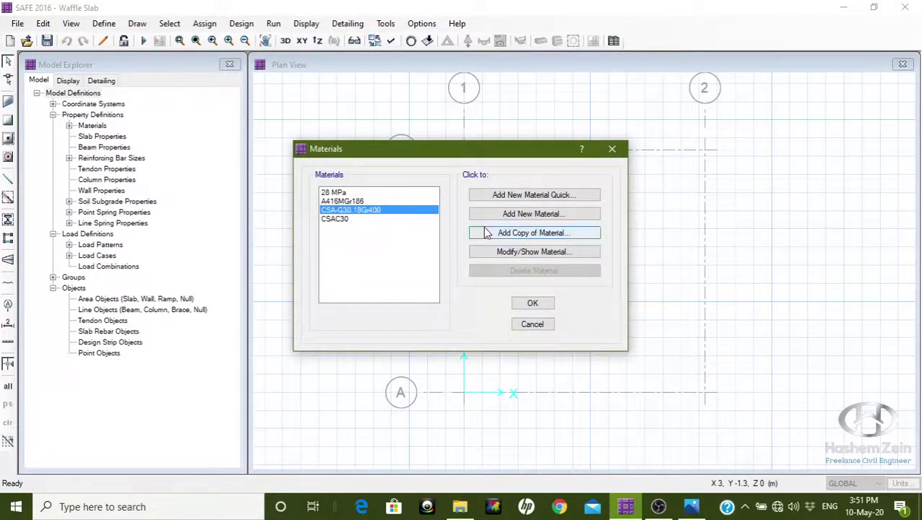
{"action": "left_click", "coordinate": [535, 251]}
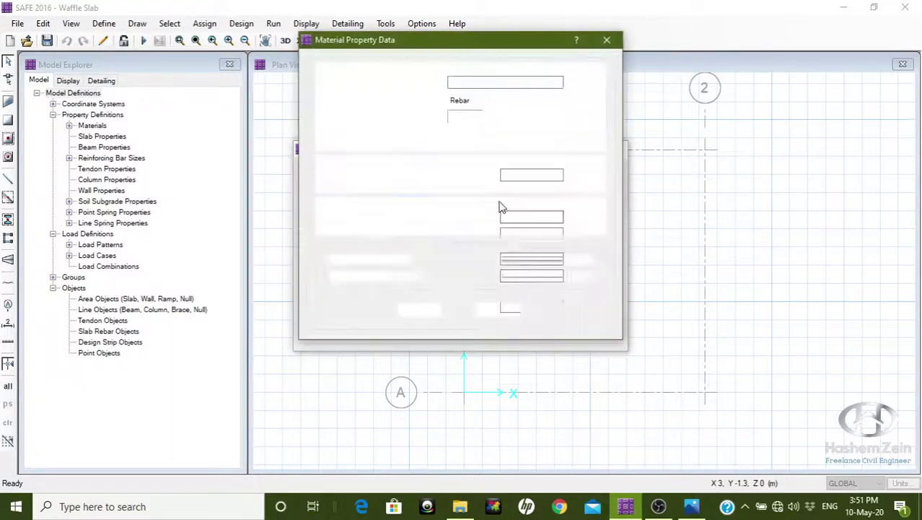
{"action": "left_click_drag", "start_coordinate": [498, 84], "coordinate": [453, 82]}
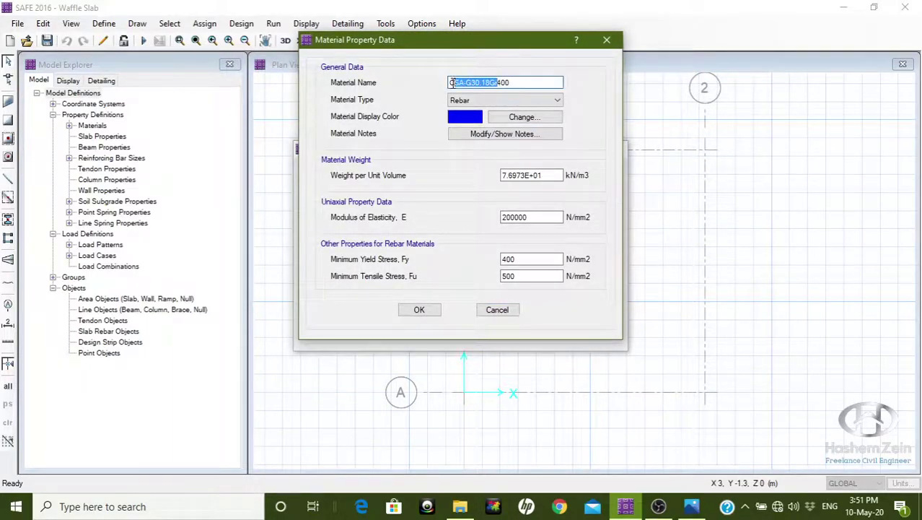
{"action": "type", "text": "Fe"}
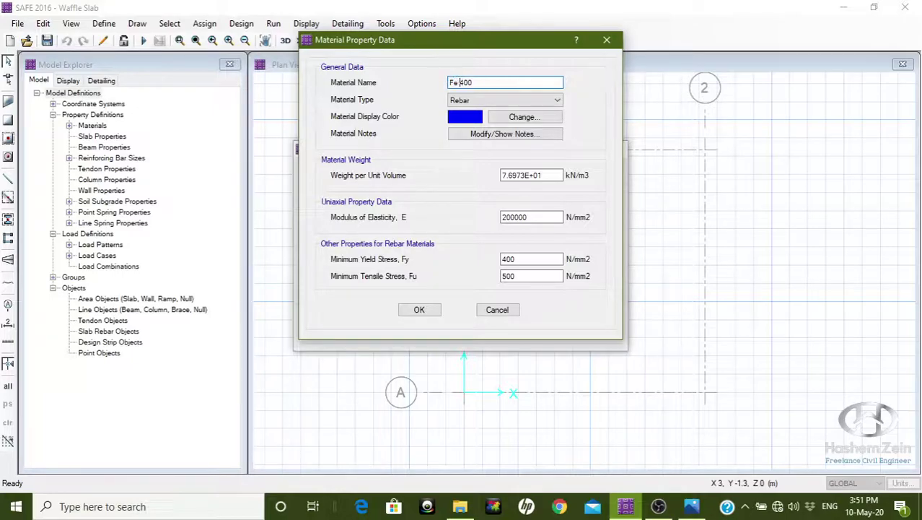
{"action": "left_click", "coordinate": [419, 308]}
{"action": "left_click", "coordinate": [513, 232]}
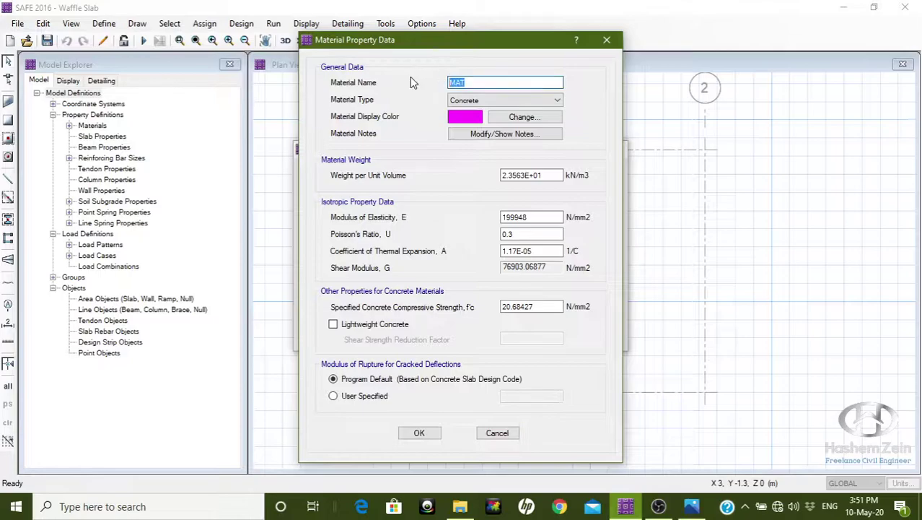
{"action": "type", "text": "Fe 200"}
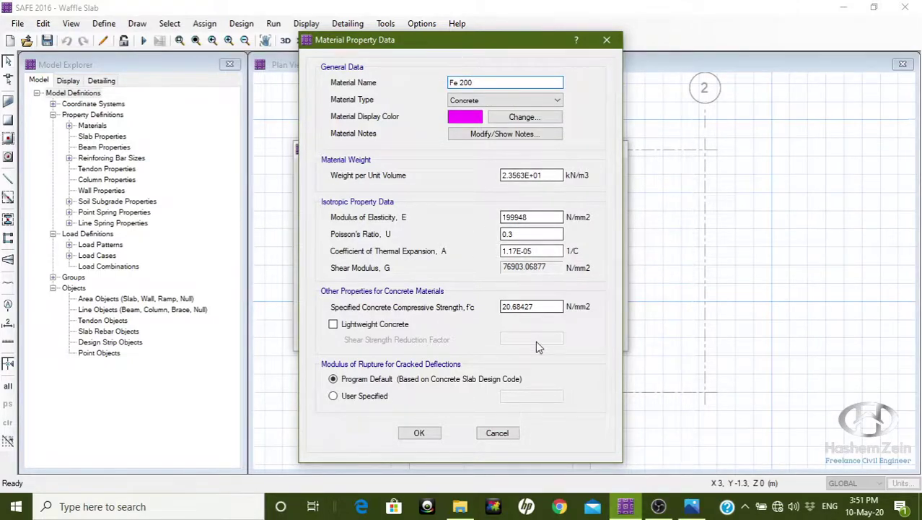
{"action": "left_click", "coordinate": [610, 39]}
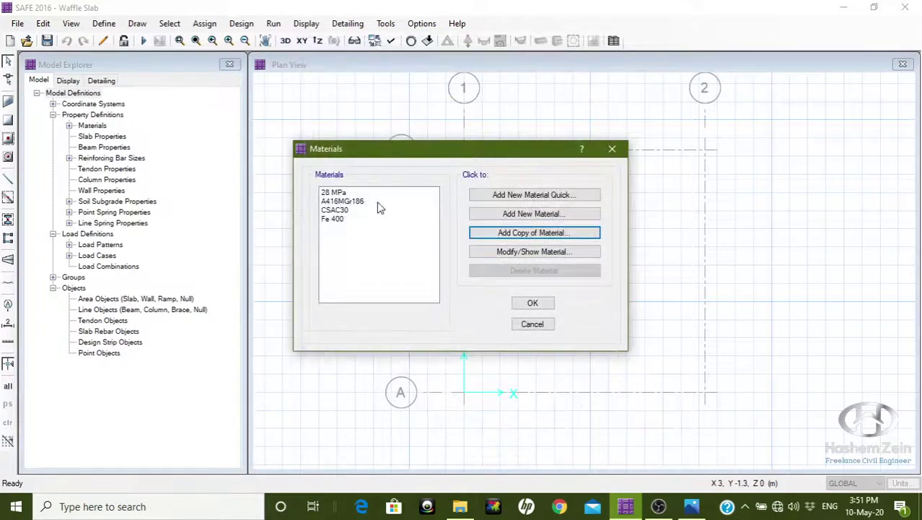
{"action": "double_click", "coordinate": [351, 220]}
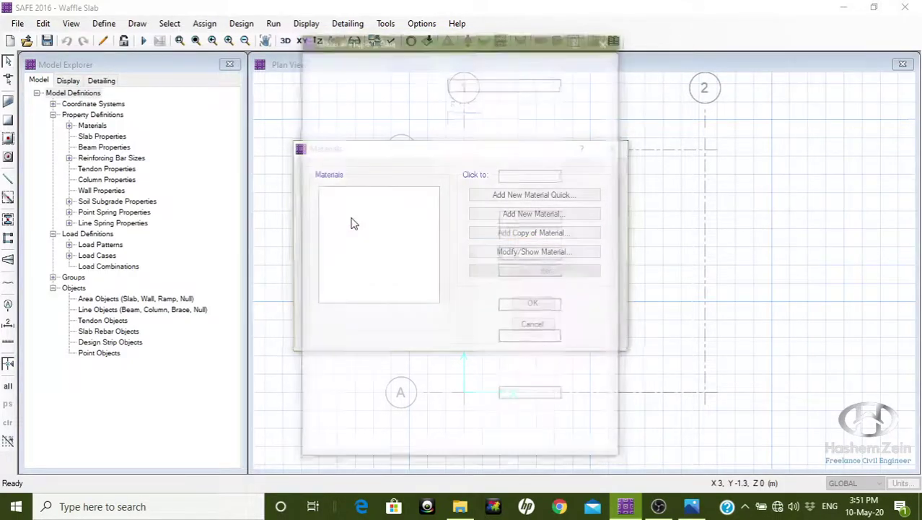
{"action": "left_click", "coordinate": [610, 40]}
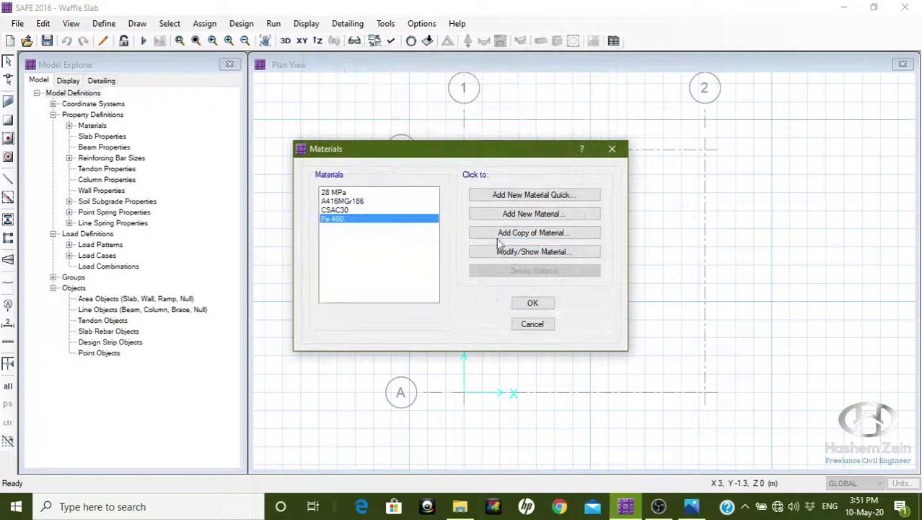
Copy the Fe 400 rebar as Fe 200 with a yield stress of 200 and a tensile stress of 250 N/mm2
{"action": "left_click", "coordinate": [525, 234]}
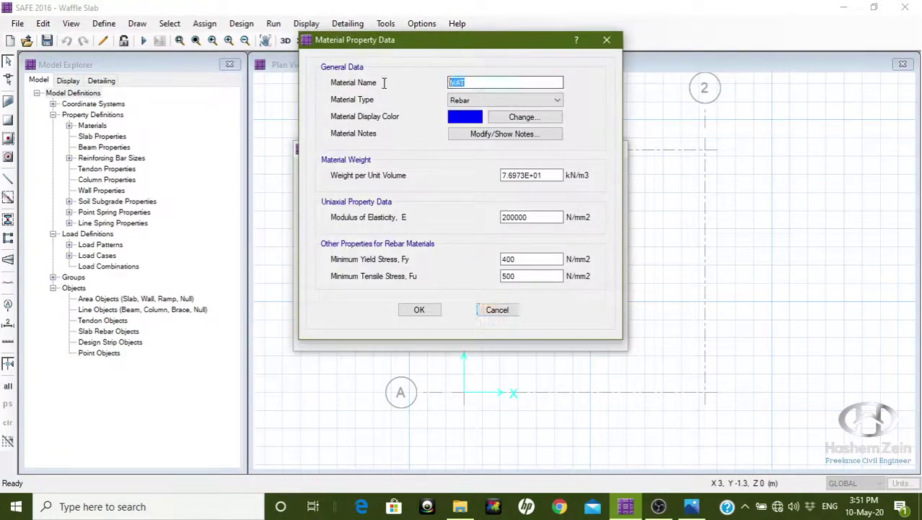
{"action": "type", "text": "Fe 200"}
{"action": "double_click", "coordinate": [511, 258]}
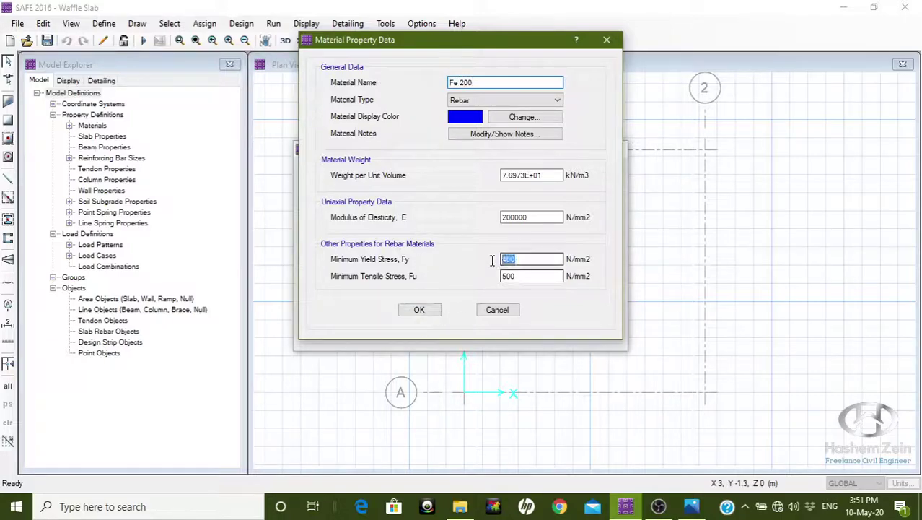
{"action": "type", "text": "200"}
{"action": "key", "text": "Tab"}
{"action": "type", "text": "25"}
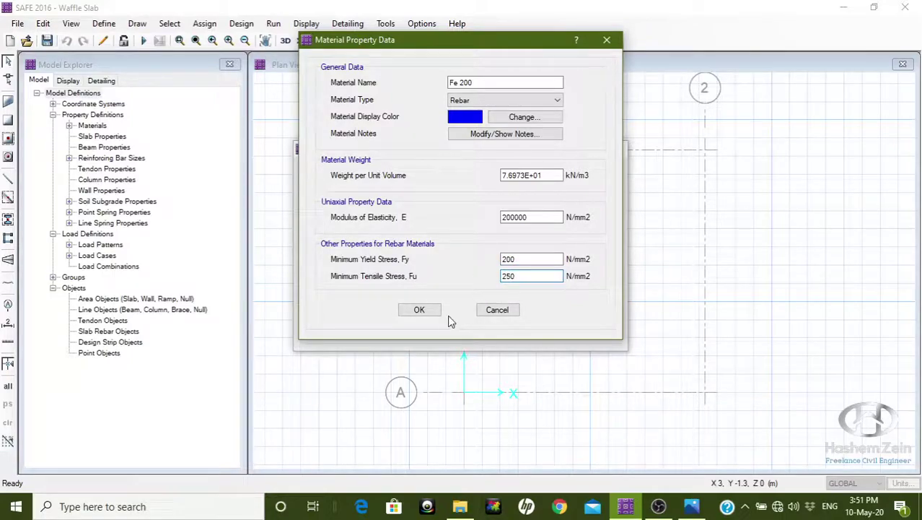
{"action": "left_click", "coordinate": [422, 310]}
{"action": "left_click", "coordinate": [531, 300]}
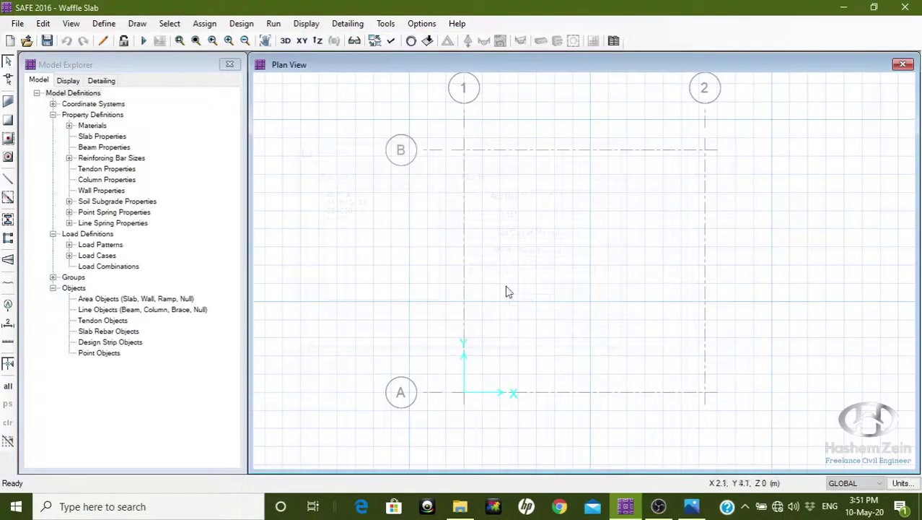
Add a new slab property named Waffle and set its type to Waffle
{"action": "left_click", "coordinate": [103, 24]}
{"action": "left_click", "coordinate": [144, 58]}
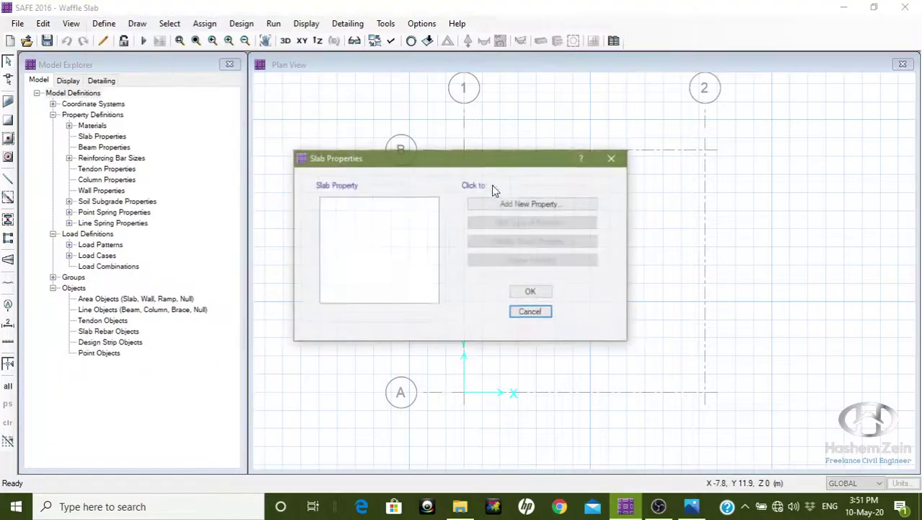
{"action": "left_click", "coordinate": [538, 204]}
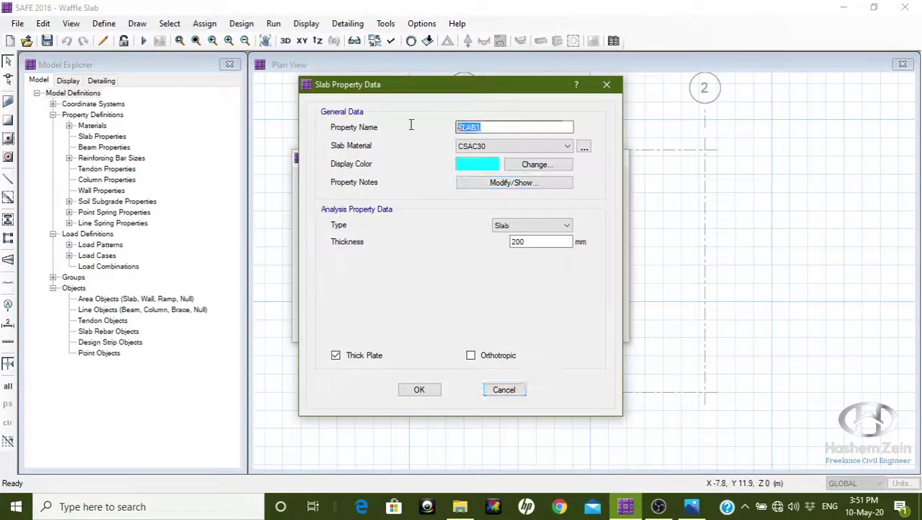
{"action": "type", "text": "Waf"}
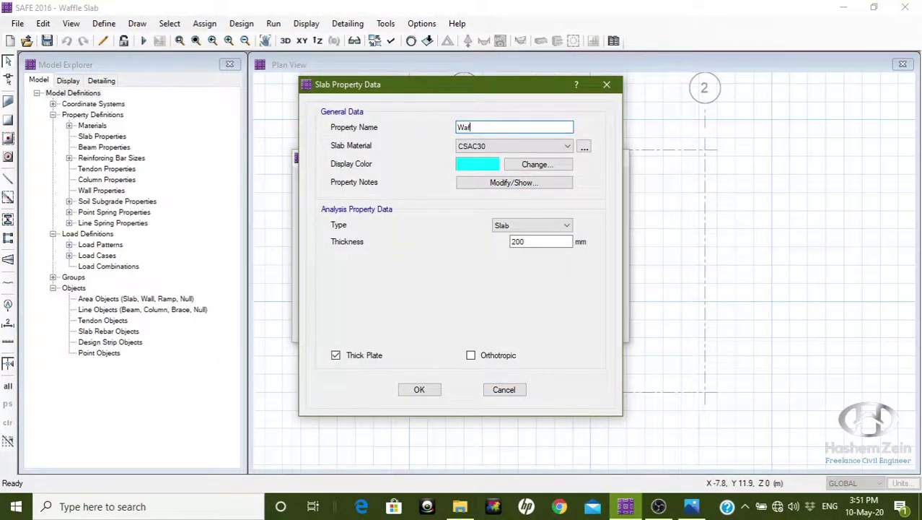
{"action": "type", "text": "fle"}
{"action": "left_click", "coordinate": [520, 226]}
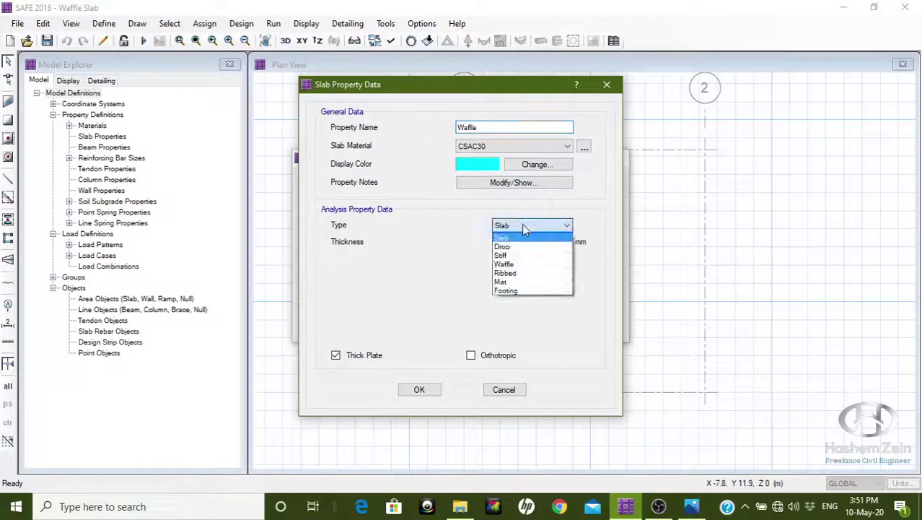
{"action": "left_click", "coordinate": [526, 266]}
Set the waffle slab's overall depth to 380 mm and enter its slab thickness
{"action": "left_click_drag", "start_coordinate": [537, 242], "coordinate": [489, 244]}
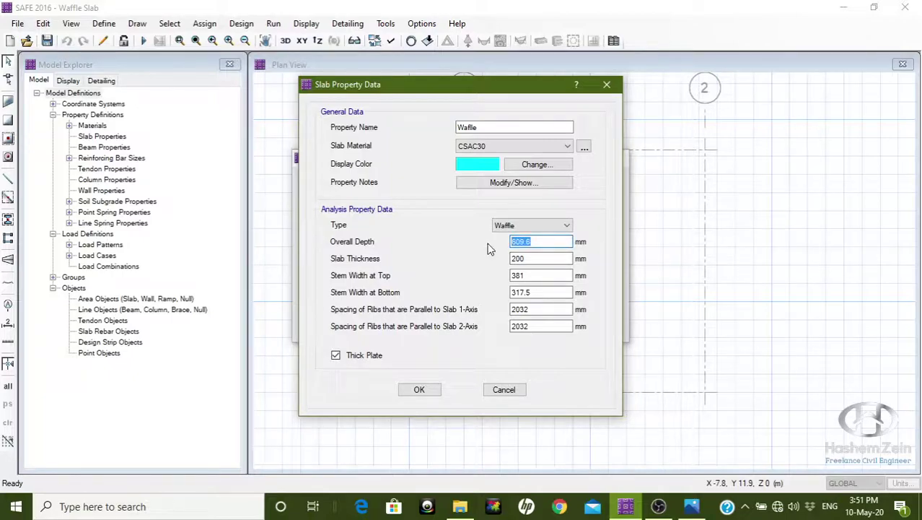
{"action": "type", "text": "380"}
{"action": "left_click_drag", "start_coordinate": [538, 258], "coordinate": [477, 264]}
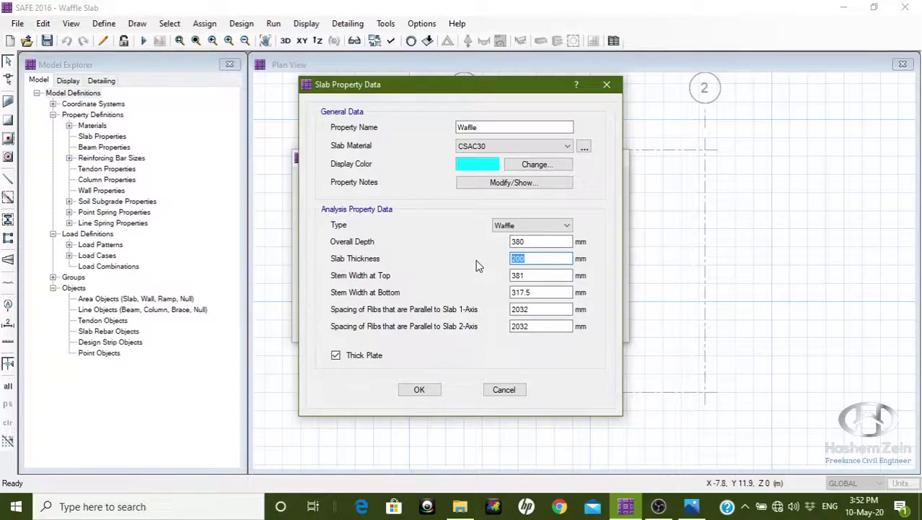
{"action": "type", "text": "7"}
Set the waffle slab's stem width to 200 mm at both top and bottom, consulting the Waffle.PNG reference plan
{"action": "left_click_drag", "start_coordinate": [543, 275], "coordinate": [489, 275]}
{"action": "left_click", "coordinate": [691, 506]}
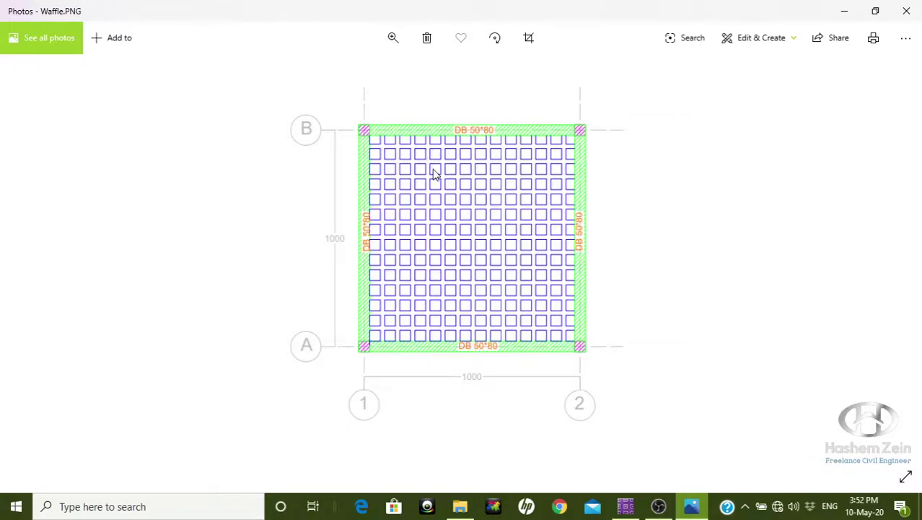
{"action": "left_click", "coordinate": [691, 505]}
{"action": "type", "text": "200"}
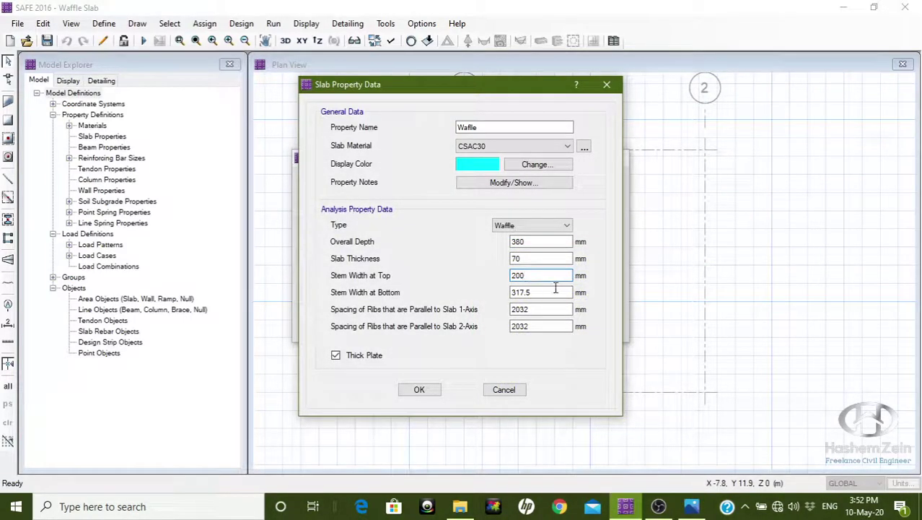
{"action": "key", "text": "Tab"}
{"action": "type", "text": "200"}
Check the reference plan and set the rib spacing parallel to both slab axes to 600 mm
{"action": "left_click", "coordinate": [687, 508]}
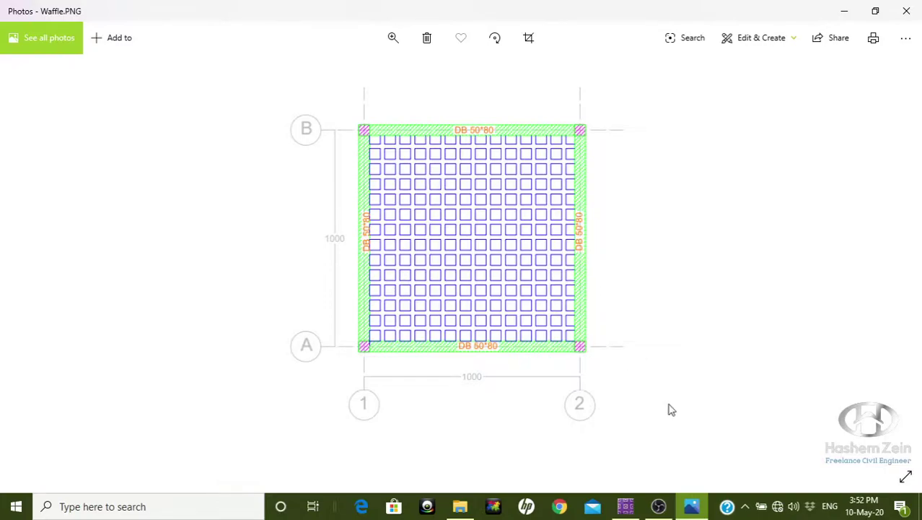
{"action": "left_click", "coordinate": [691, 506]}
{"action": "key", "text": "Tab"}
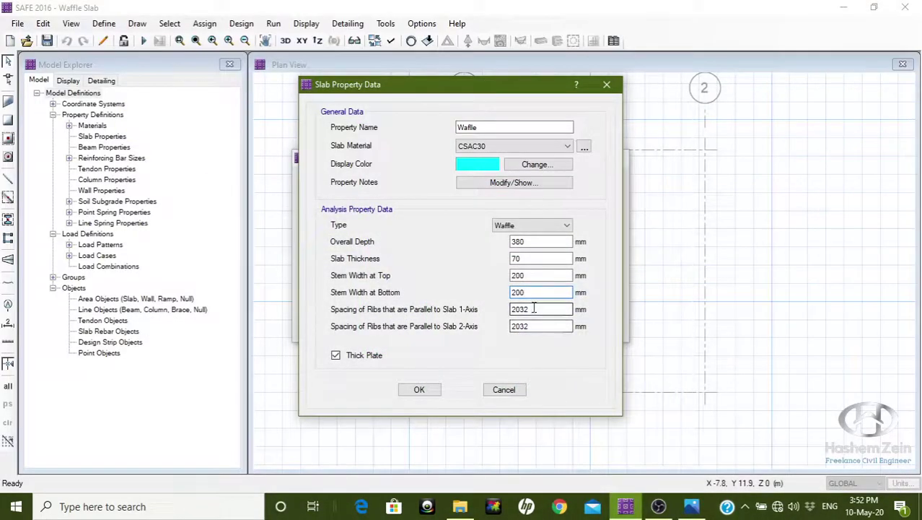
{"action": "type", "text": "600"}
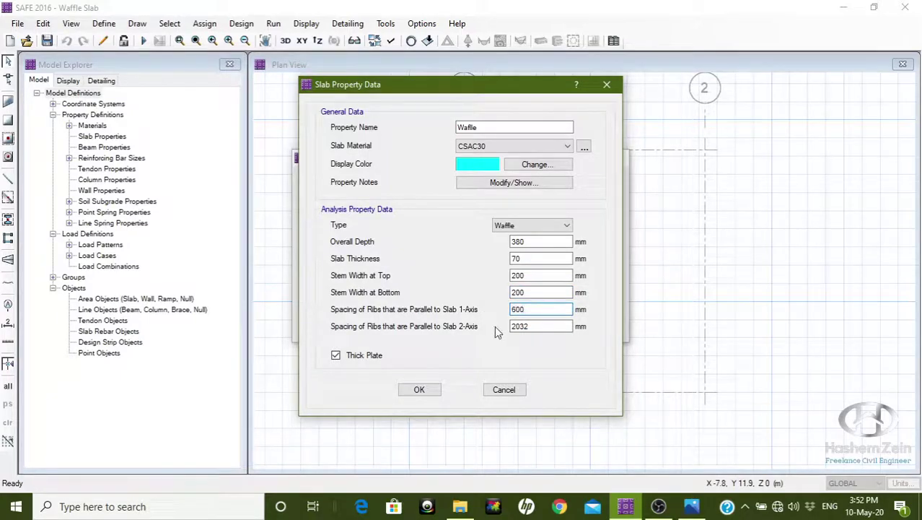
{"action": "left_click_drag", "start_coordinate": [538, 325], "coordinate": [490, 333]}
{"action": "type", "text": "6"}
Turn off the thick plate option, assign the 28 MPa material to the Waffle slab and save the slab property
{"action": "left_click", "coordinate": [336, 355]}
{"action": "left_click", "coordinate": [504, 143]}
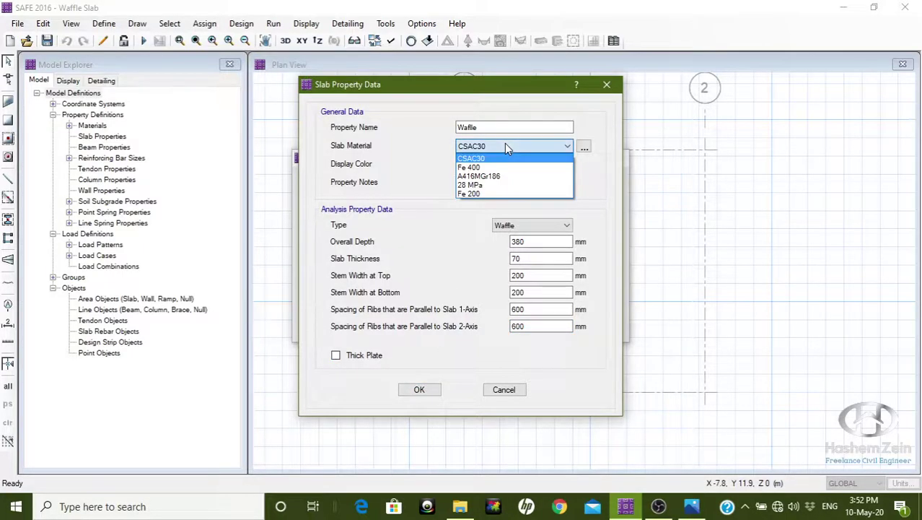
{"action": "left_click", "coordinate": [511, 185]}
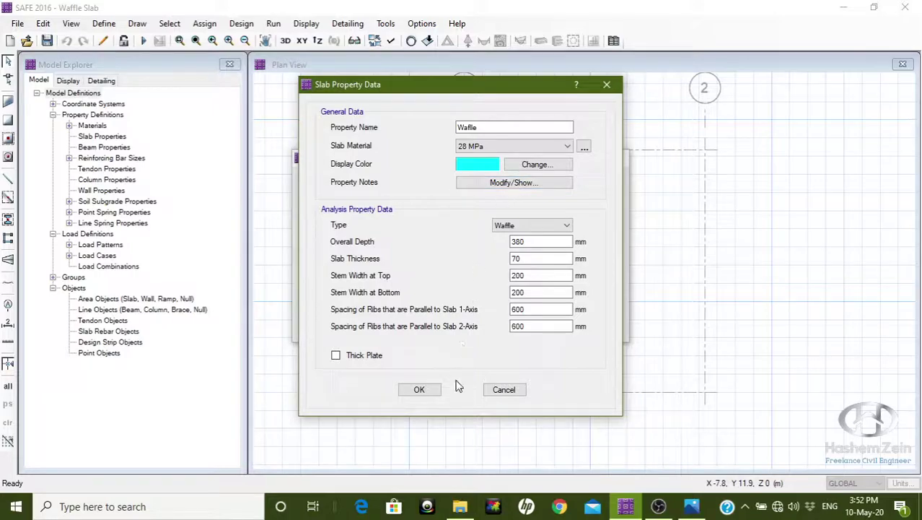
{"action": "left_click", "coordinate": [428, 390]}
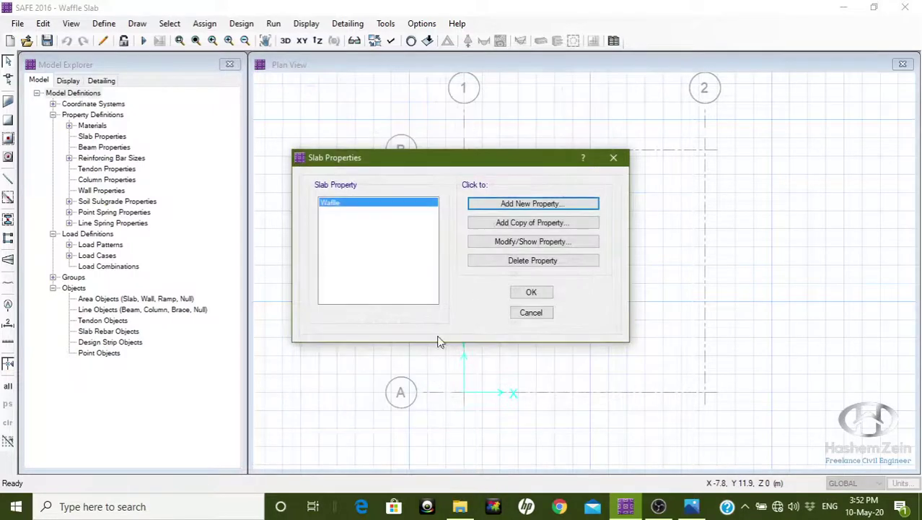
{"action": "left_click", "coordinate": [531, 292]}
Add a new beam property named DB 50*80
{"action": "left_click", "coordinate": [105, 24]}
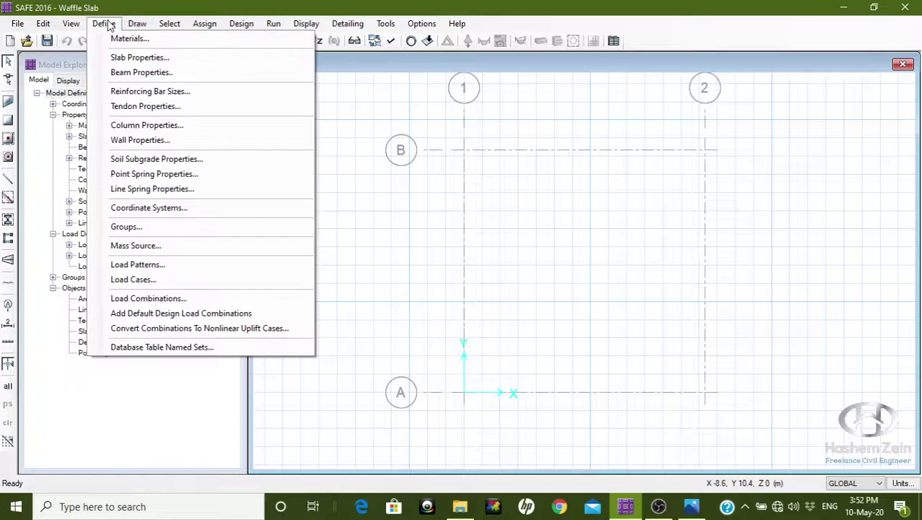
{"action": "left_click", "coordinate": [167, 73]}
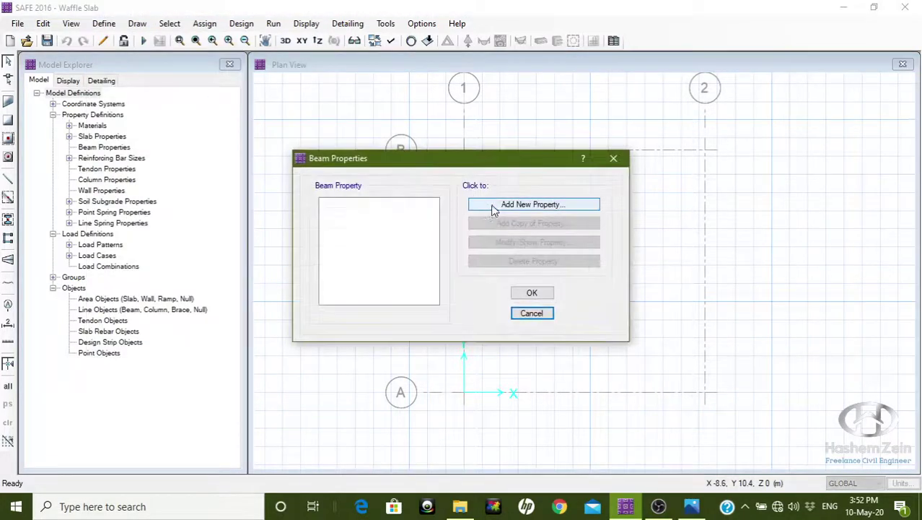
{"action": "left_click", "coordinate": [493, 207]}
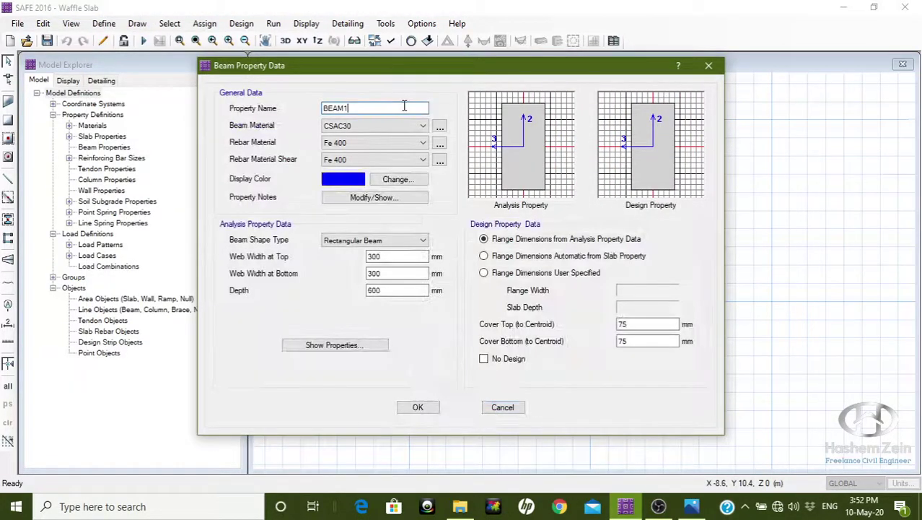
{"action": "key", "text": "BackSpace"}
{"action": "key", "text": "BackSpace"}
{"action": "key", "text": "BackSpace"}
{"action": "key", "text": "BackSpace"}
Set the beam's material to 28 MPa and its shear rebar material to Fe 200
{"action": "left_click", "coordinate": [376, 126]}
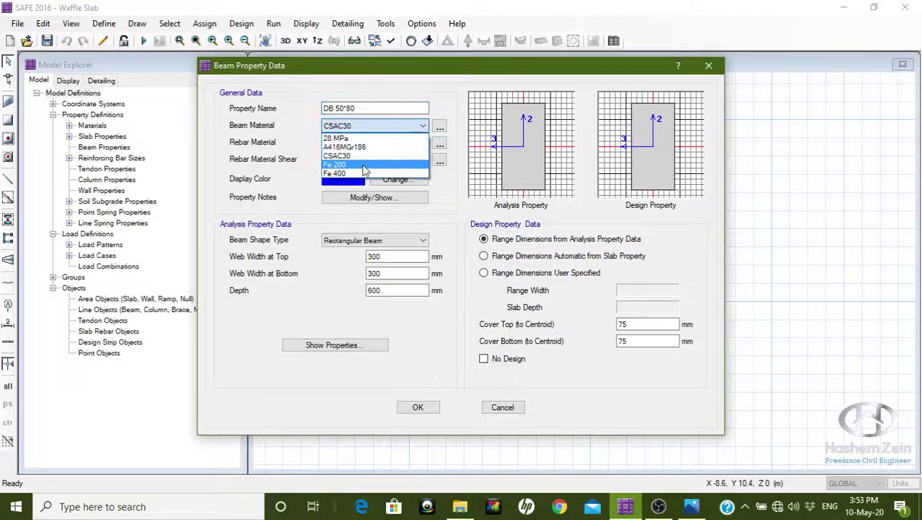
{"action": "left_click", "coordinate": [361, 138]}
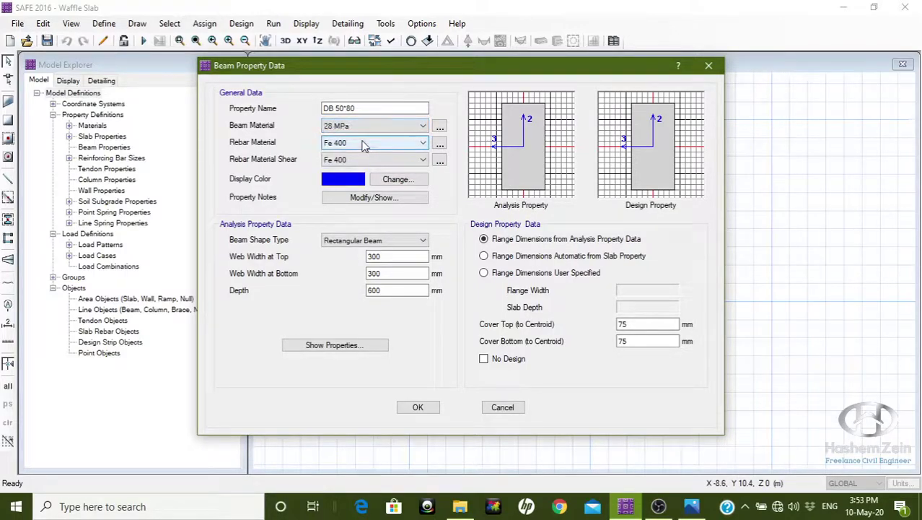
{"action": "left_click", "coordinate": [368, 159]}
{"action": "left_click", "coordinate": [368, 180]}
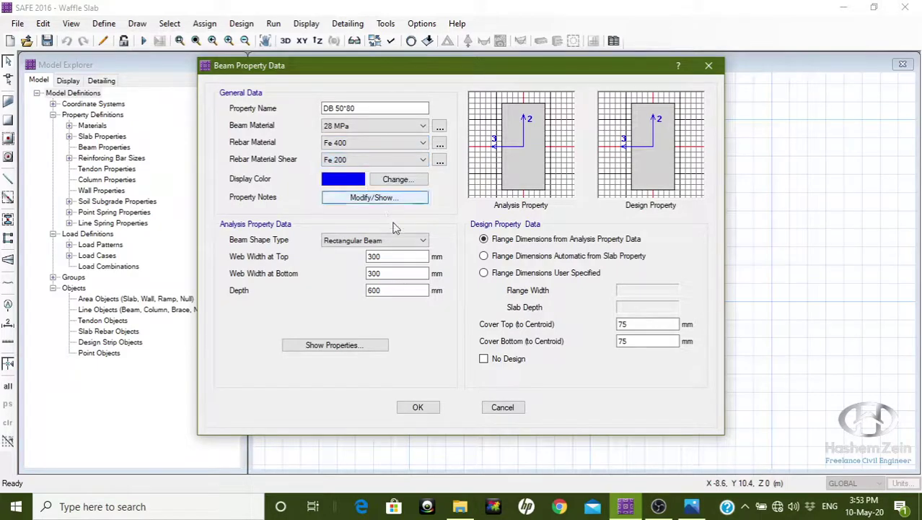
Set the beam's top and bottom web widths to 500 mm and its depth to 800 mm, check the plan and save the property
{"action": "double_click", "coordinate": [391, 259]}
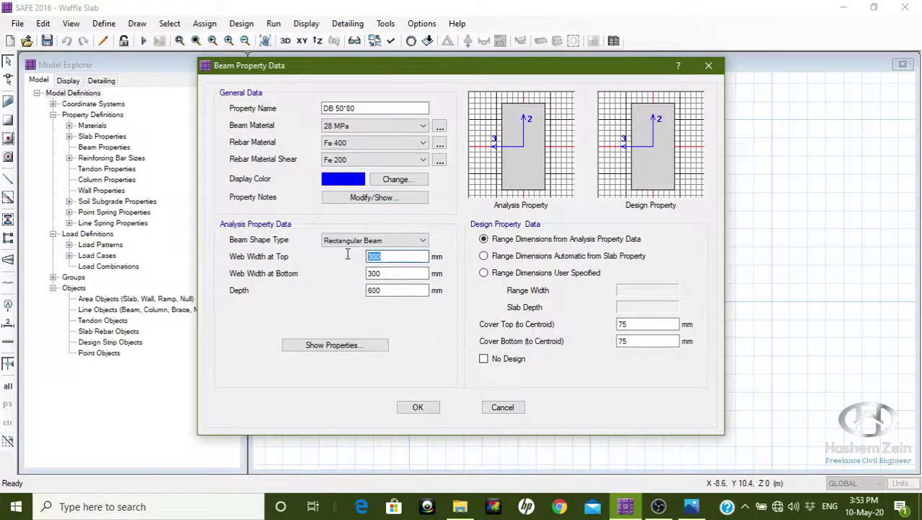
{"action": "type", "text": "50"}
{"action": "key", "text": "Tab"}
{"action": "type", "text": "500"}
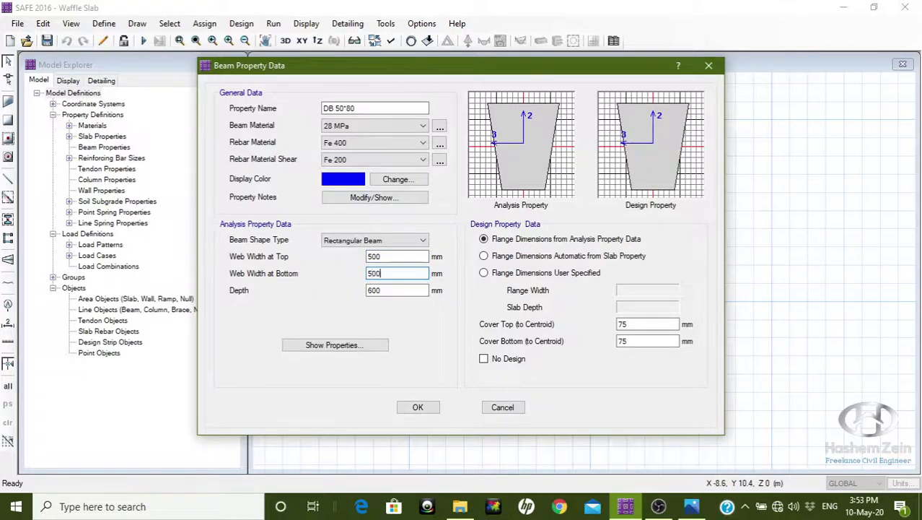
{"action": "key", "text": "Tab"}
{"action": "type", "text": "8"}
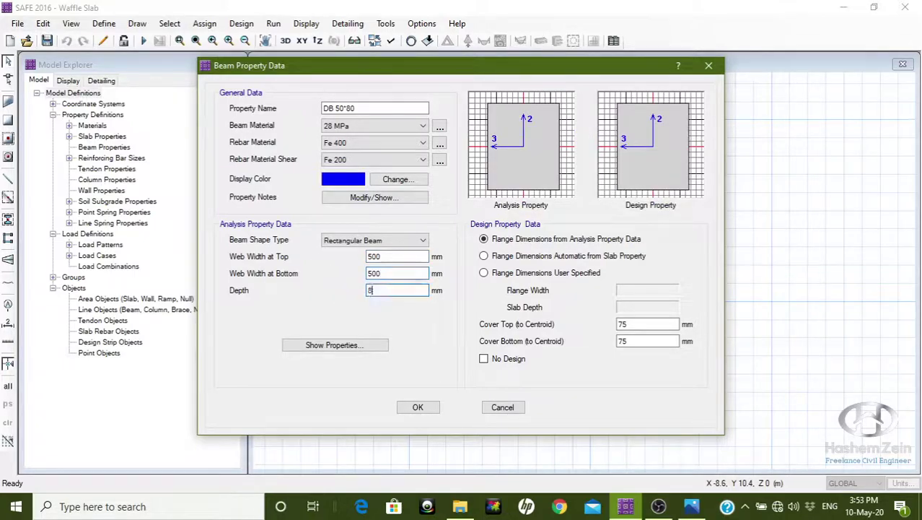
{"action": "left_click", "coordinate": [383, 277]}
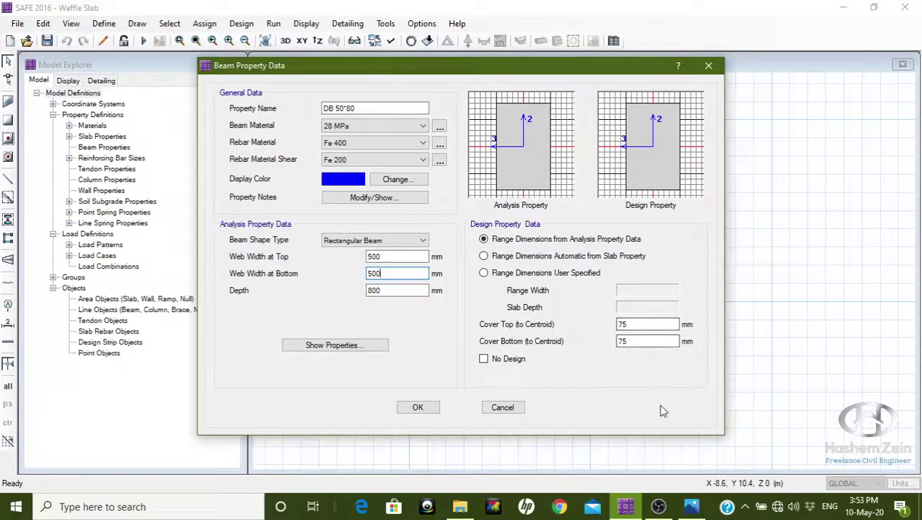
{"action": "left_click", "coordinate": [692, 505]}
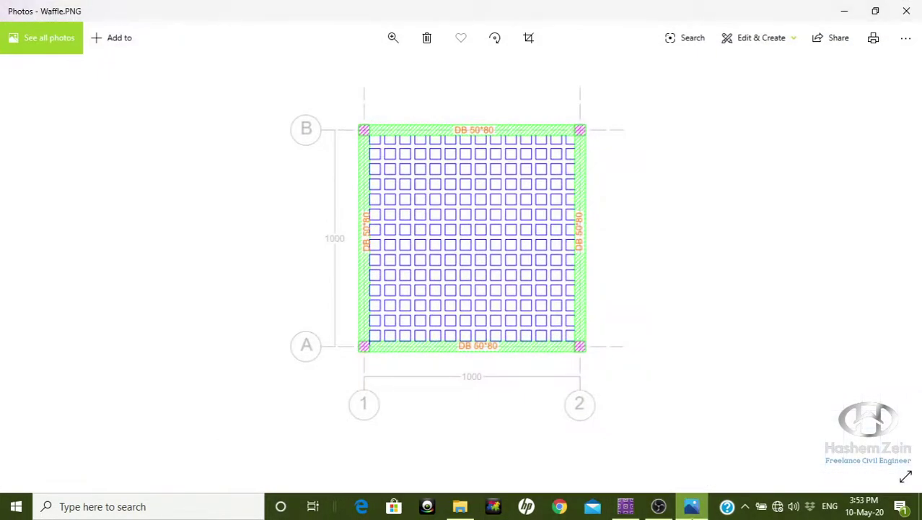
{"action": "left_click", "coordinate": [692, 506]}
{"action": "left_click", "coordinate": [418, 407]}
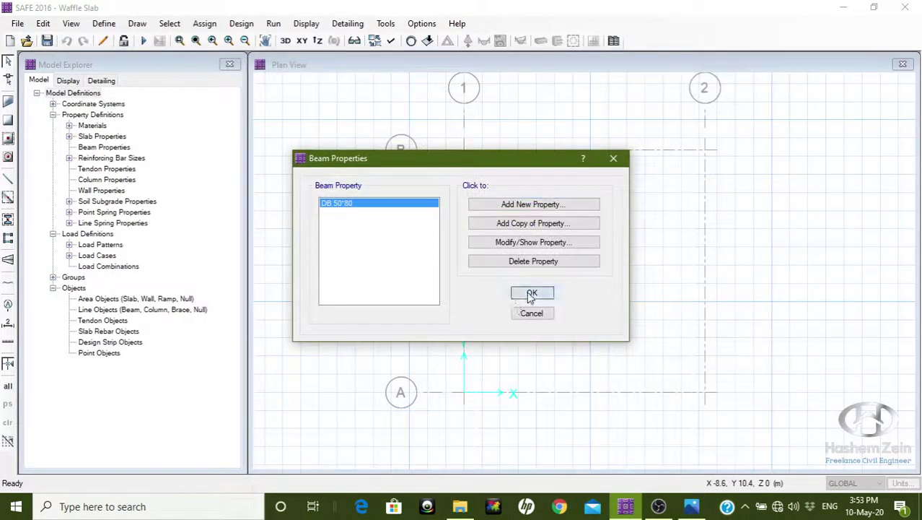
{"action": "left_click", "coordinate": [531, 294]}
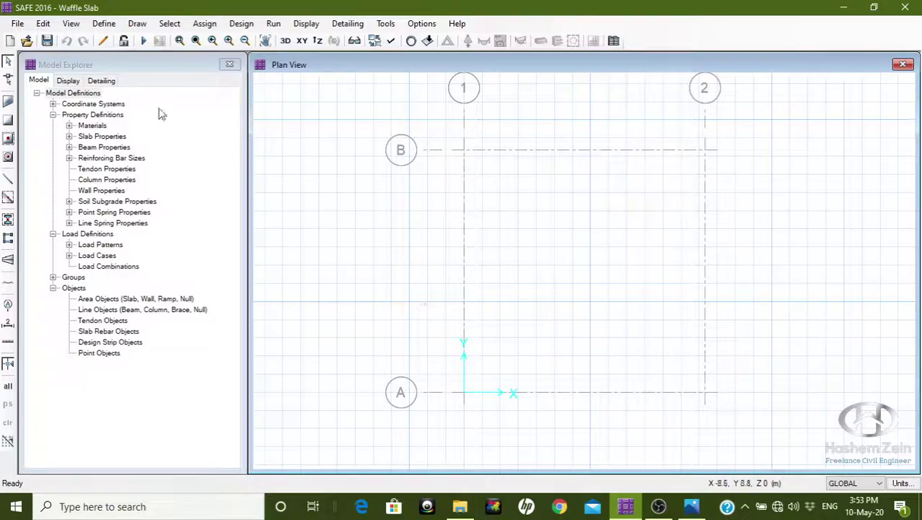
Add a new column property named COL 50*50 with the 28 MPa material
{"action": "left_click", "coordinate": [106, 24]}
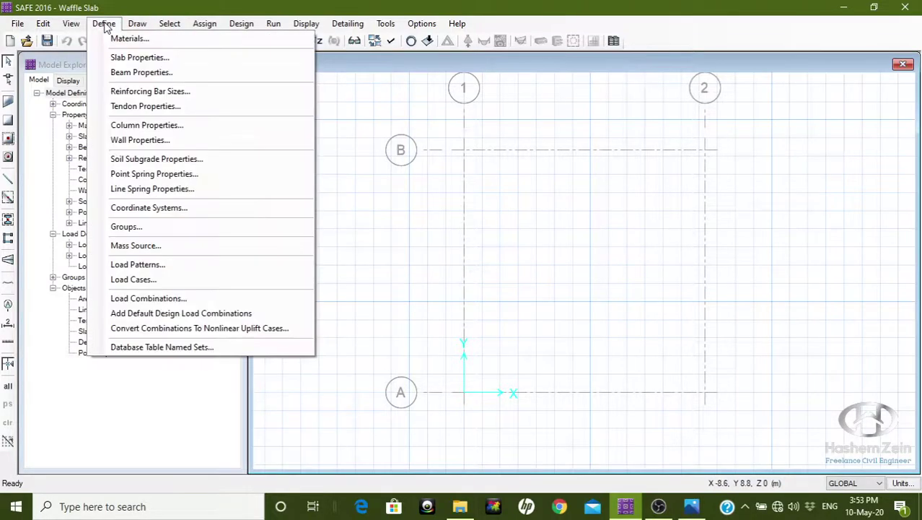
{"action": "left_click", "coordinate": [178, 130]}
{"action": "left_click", "coordinate": [488, 203]}
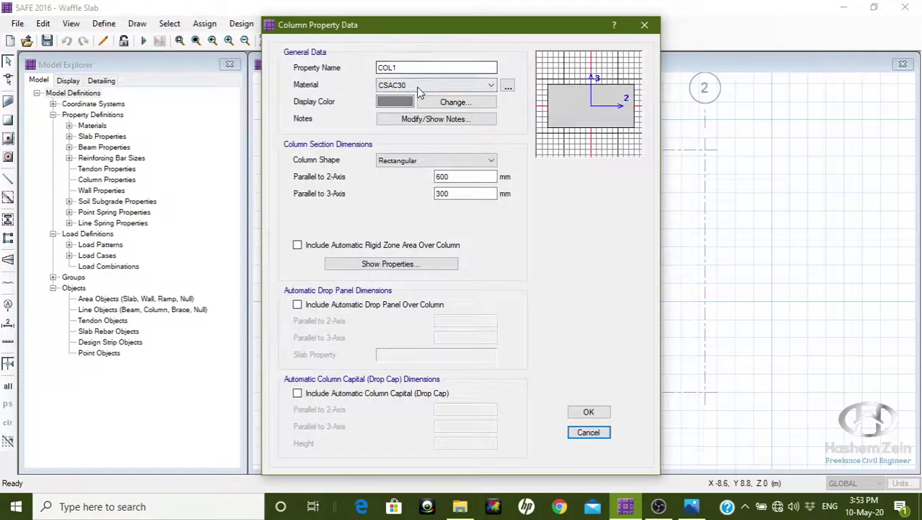
{"action": "left_click", "coordinate": [409, 68]}
{"action": "key", "text": "BackSpace"}
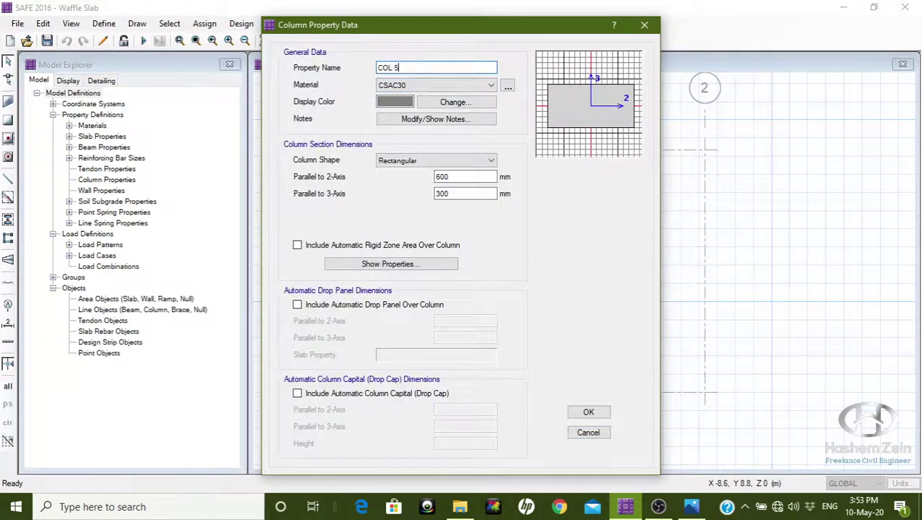
{"action": "left_click", "coordinate": [408, 86]}
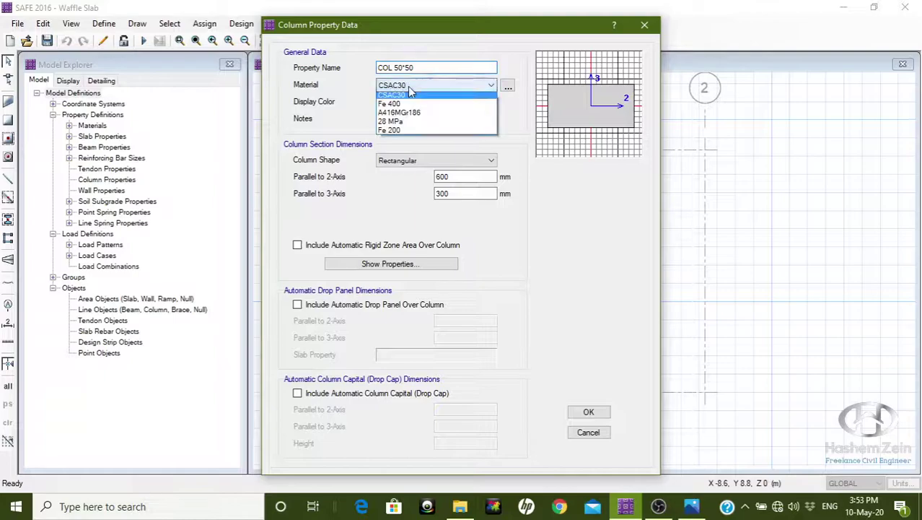
{"action": "left_click", "coordinate": [426, 125]}
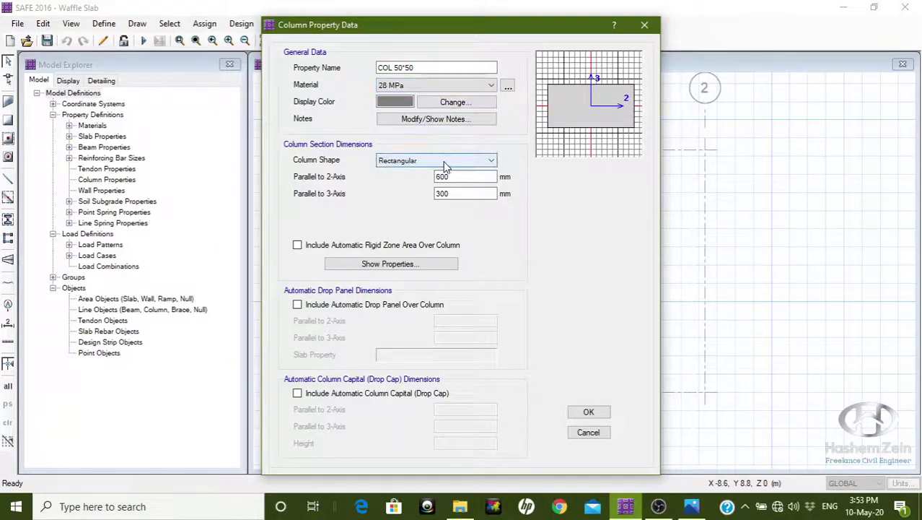
Set the rectangular column's dimensions to 500 mm parallel to both the 2-axis and 3-axis and save the property
{"action": "left_click", "coordinate": [459, 177]}
{"action": "double_click", "coordinate": [441, 176]}
{"action": "type", "text": "500"}
{"action": "key", "text": "Tab"}
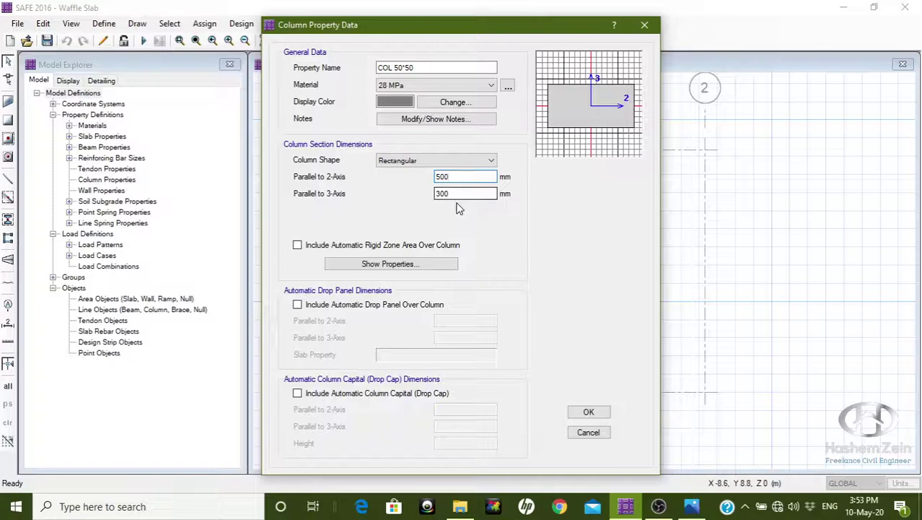
{"action": "type", "text": "5"}
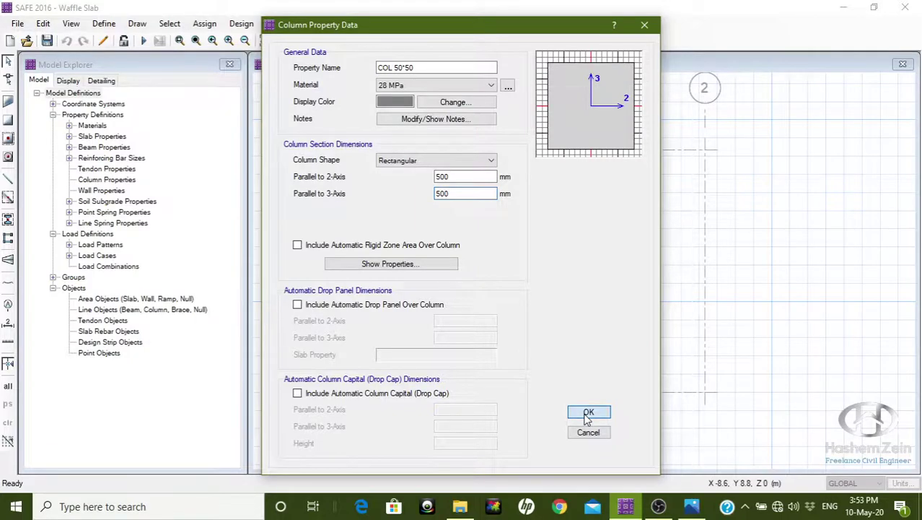
{"action": "left_click", "coordinate": [587, 416]}
{"action": "left_click", "coordinate": [516, 290]}
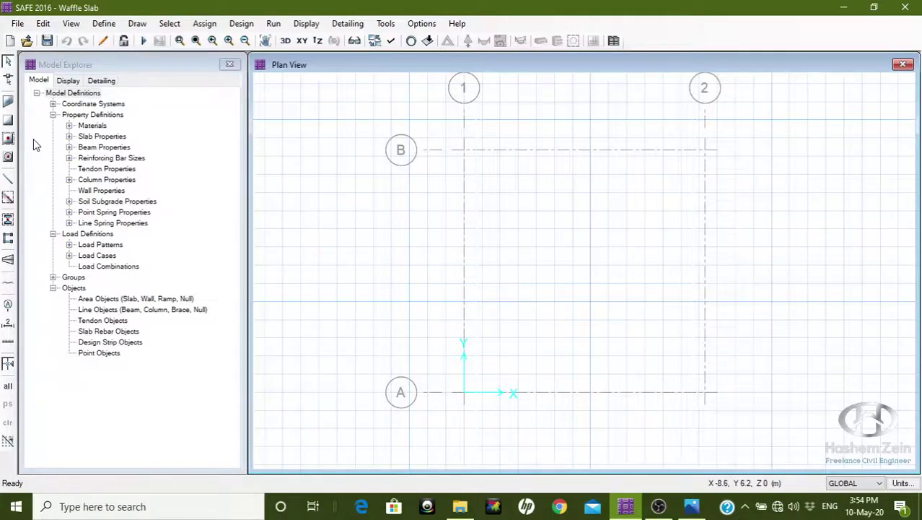
Draw COL 50*50 columns at the four grid intersections B-1, B-2, A-2 and A-1
{"action": "left_click", "coordinate": [9, 221]}
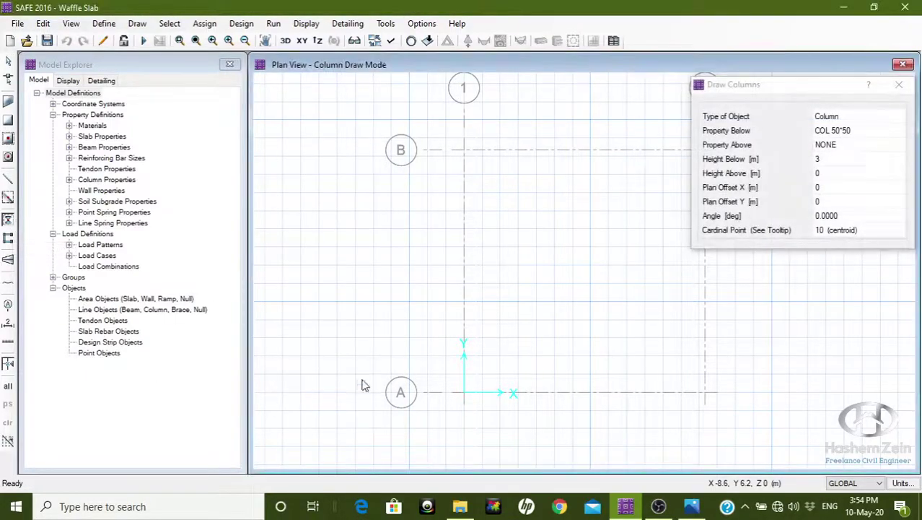
{"action": "left_click_drag", "start_coordinate": [850, 88], "coordinate": [317, 90]}
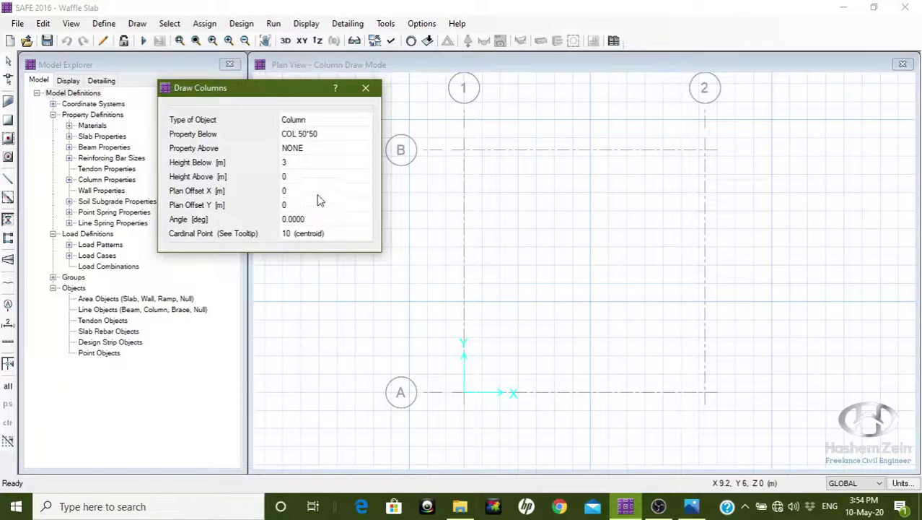
{"action": "left_click", "coordinate": [464, 153]}
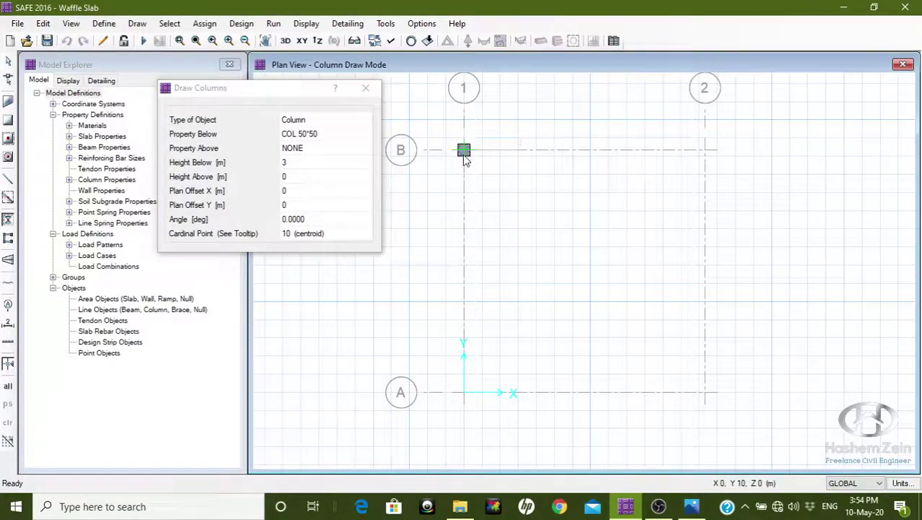
{"action": "left_click", "coordinate": [701, 152]}
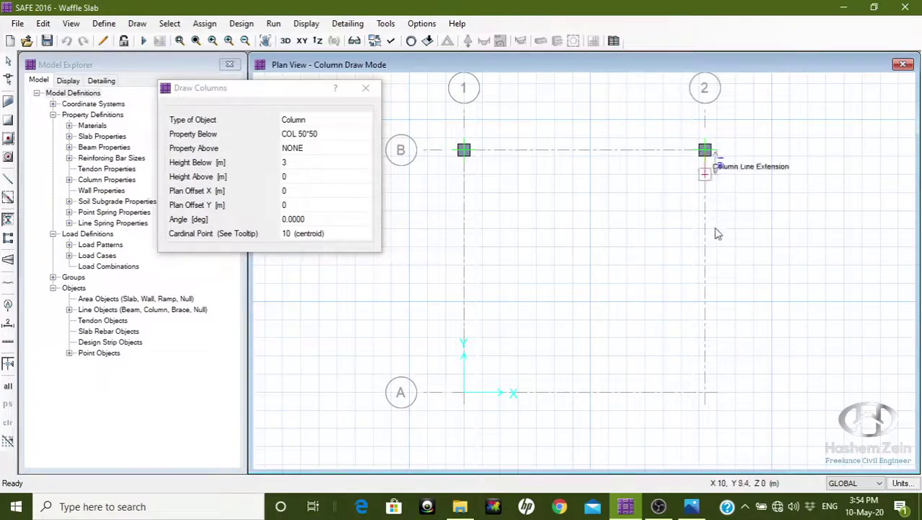
{"action": "left_click", "coordinate": [706, 397]}
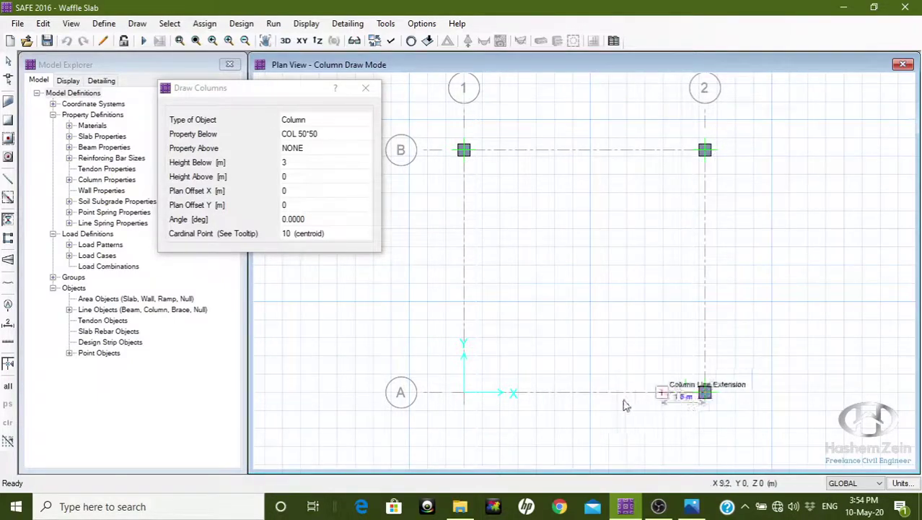
{"action": "left_click", "coordinate": [447, 393]}
{"action": "left_click", "coordinate": [365, 88]}
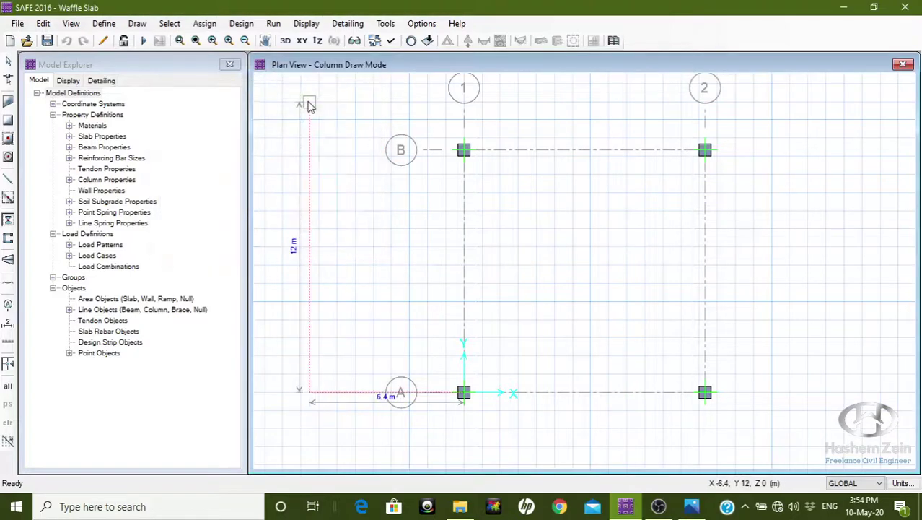
Draw straight DB 50*80 beams along grid B from grid 1 to 2 and along grid 2 from B to A
{"action": "left_click", "coordinate": [8, 180]}
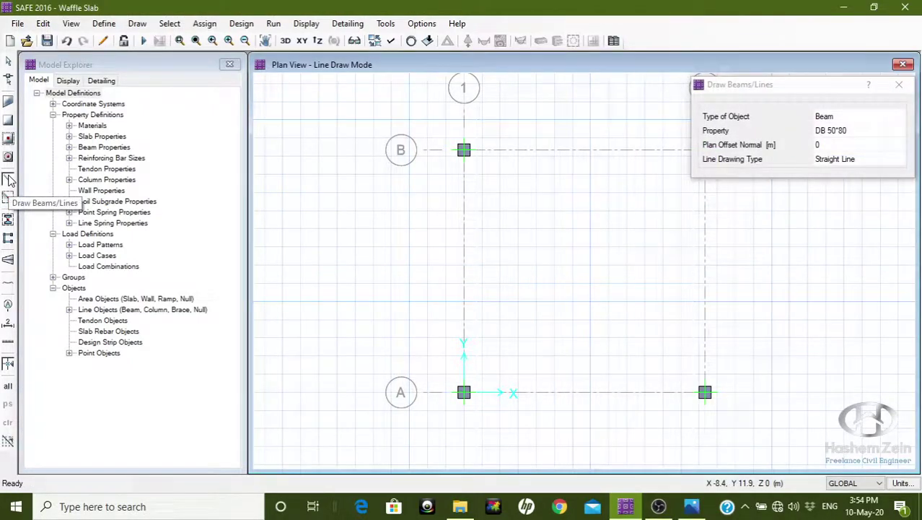
{"action": "left_click", "coordinate": [463, 150]}
{"action": "mouse_move", "coordinate": [748, 87]}
{"action": "left_mouse_down"}
{"action": "mouse_move", "coordinate": [767, 27]}
{"action": "mouse_move", "coordinate": [607, 27]}
{"action": "left_mouse_up"}
{"action": "left_click", "coordinate": [706, 155]}
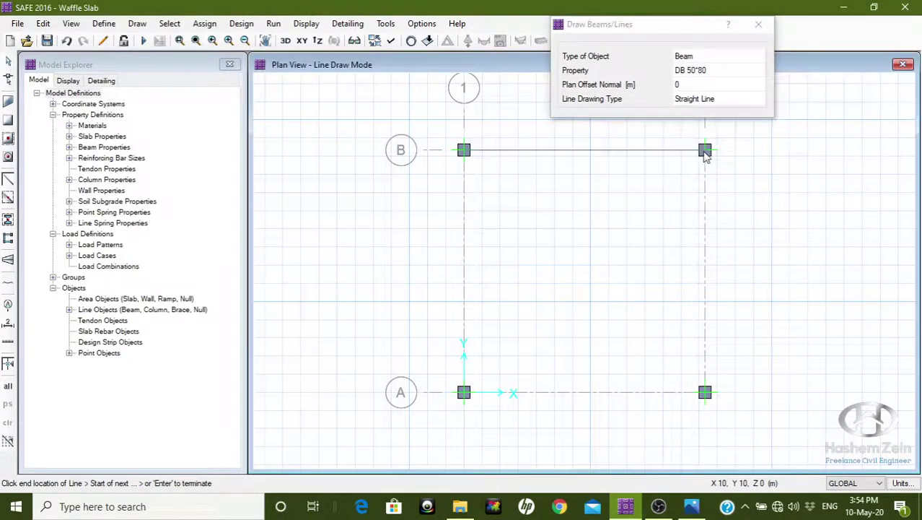
{"action": "key", "text": "Return"}
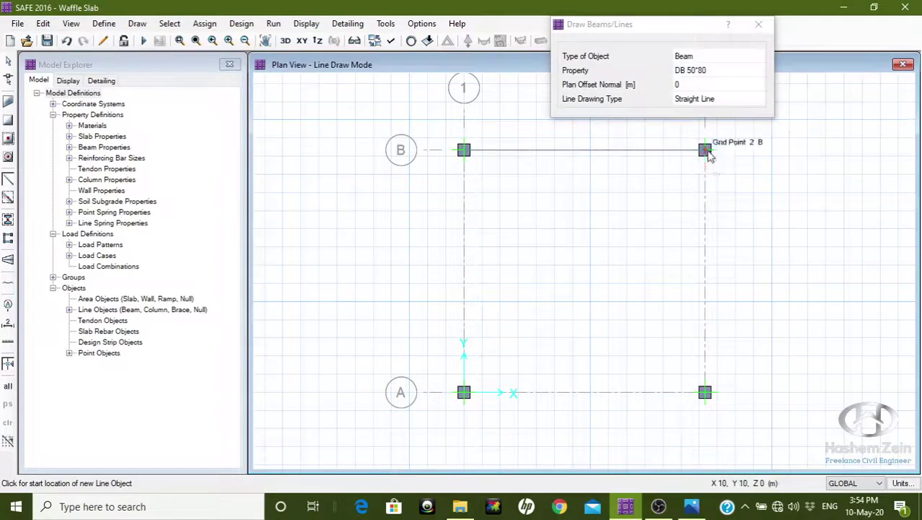
{"action": "left_click", "coordinate": [708, 154]}
{"action": "left_click", "coordinate": [705, 393]}
{"action": "key", "text": "Return"}
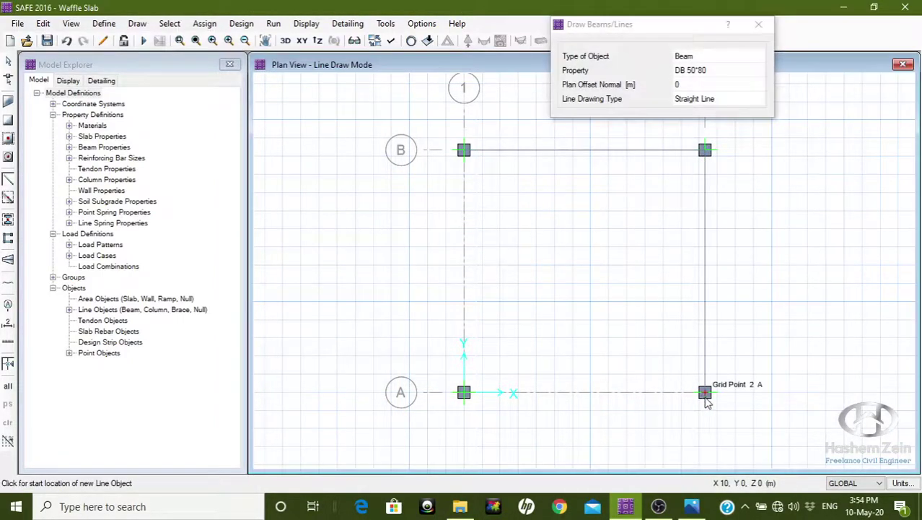
Draw the remaining DB 50*80 beams along grid A from grid 2 to 1 and along grid 1 from A to B
{"action": "left_click", "coordinate": [705, 393]}
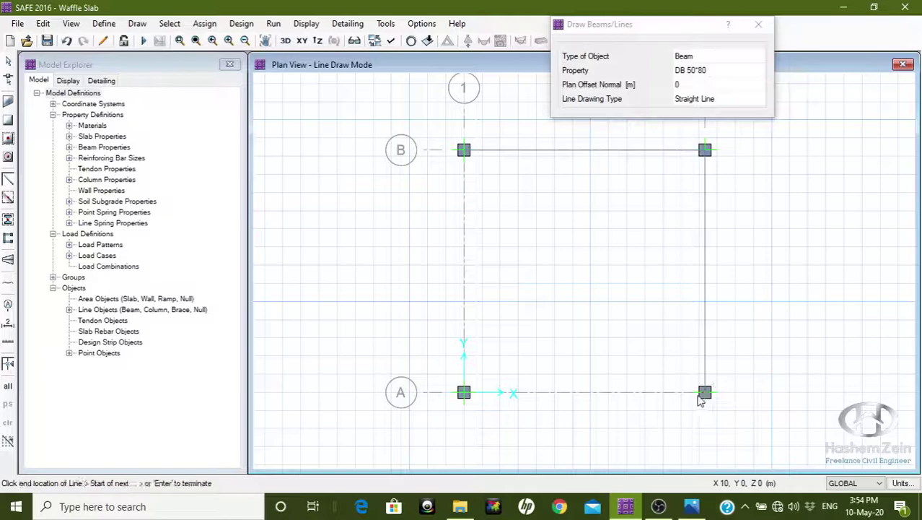
{"action": "left_click", "coordinate": [464, 393]}
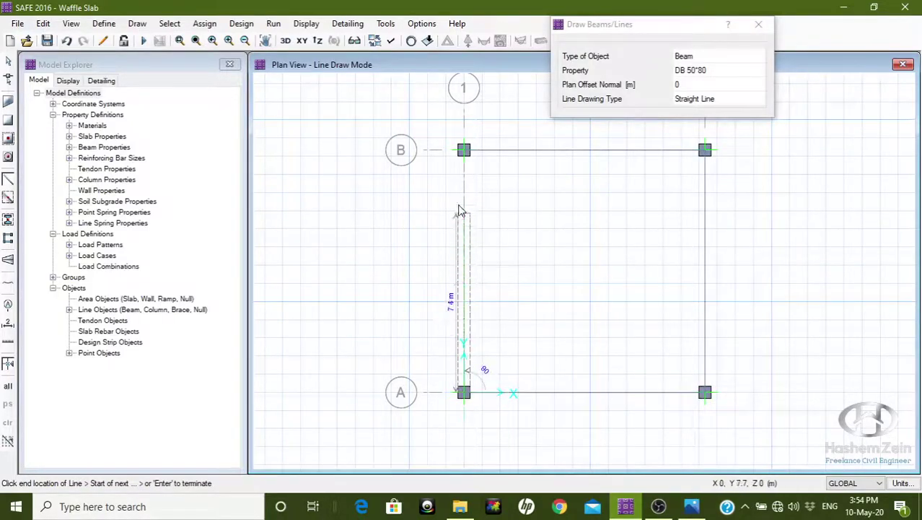
{"action": "left_click", "coordinate": [464, 157]}
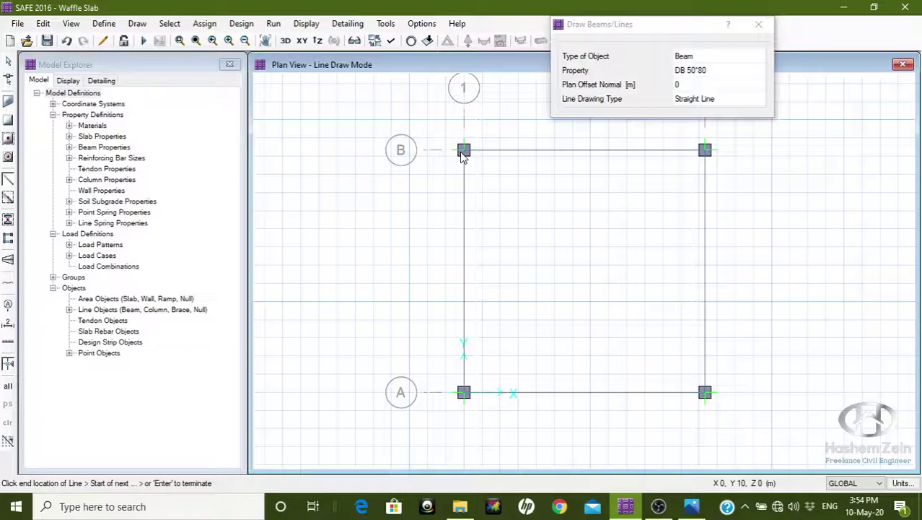
{"action": "key", "text": "Return"}
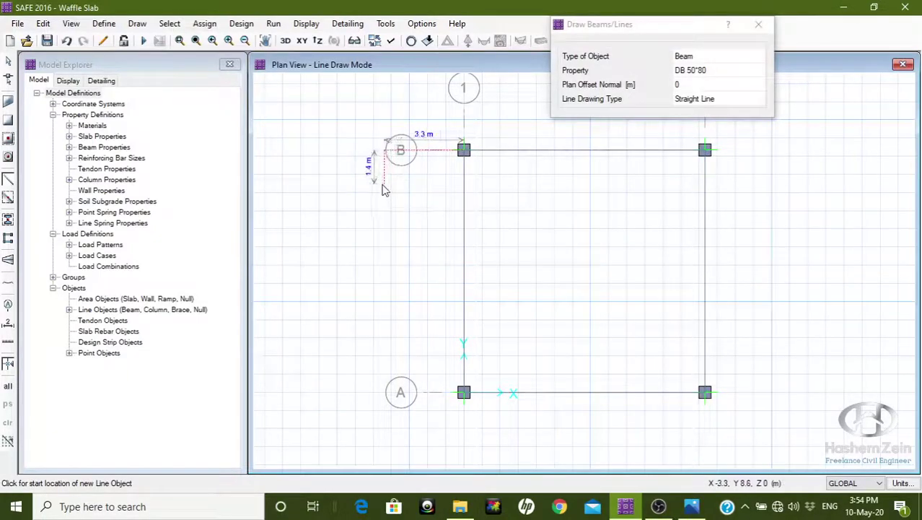
{"action": "left_click", "coordinate": [8, 62]}
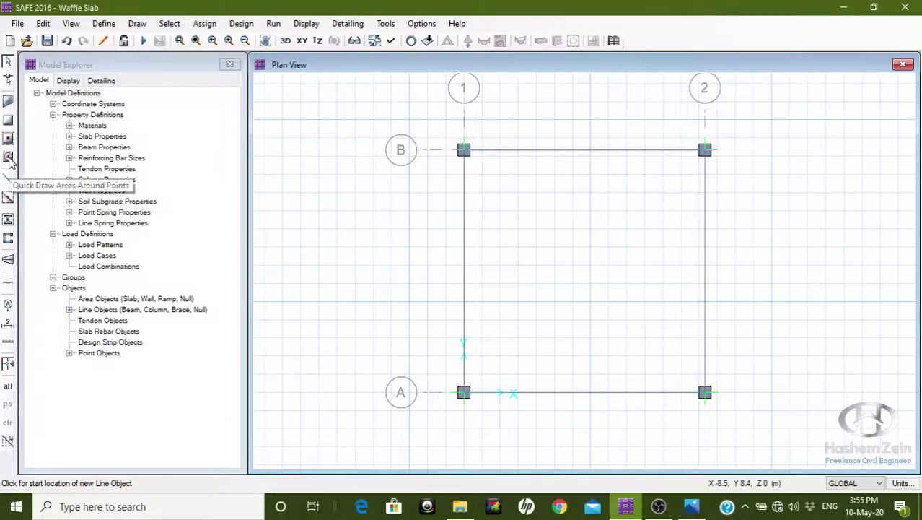
Draw a rectangular slab with the Waffle property from grid intersection B-1 to A-2
{"action": "left_click", "coordinate": [8, 121]}
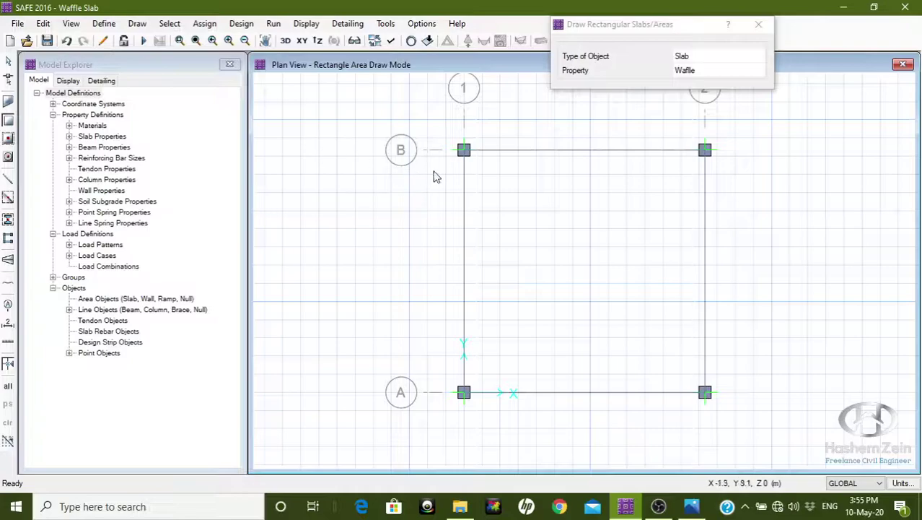
{"action": "left_click_drag", "start_coordinate": [464, 150], "coordinate": [705, 393]}
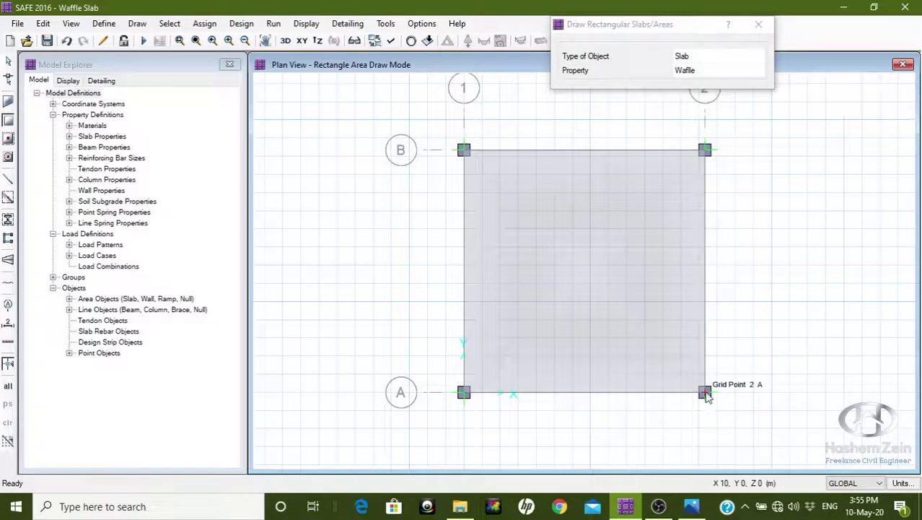
{"action": "left_click", "coordinate": [757, 26]}
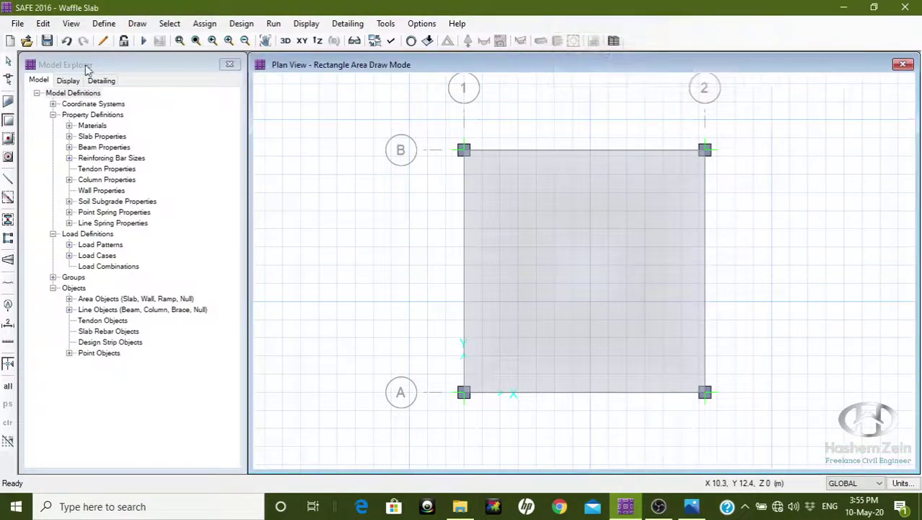
{"action": "left_click", "coordinate": [7, 62]}
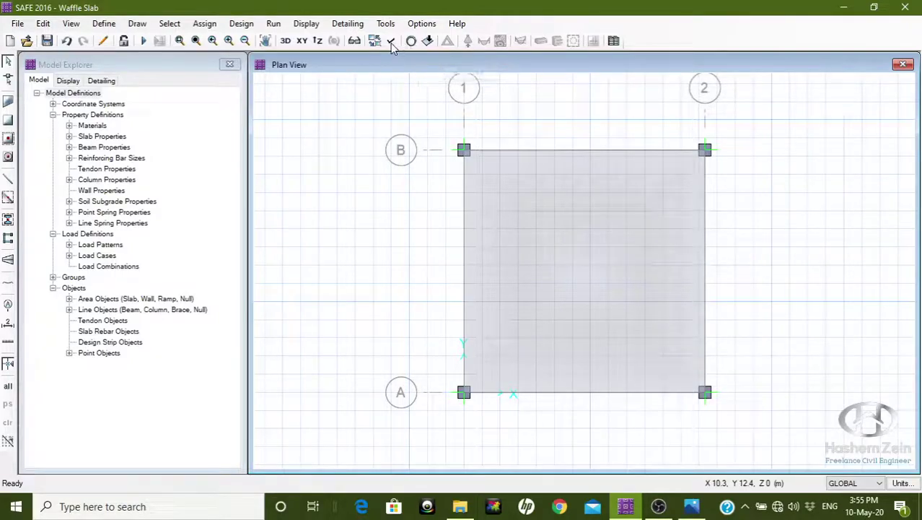
Turn on the display of slab internal ribs for area objects in the plan view
{"action": "left_click", "coordinate": [391, 41]}
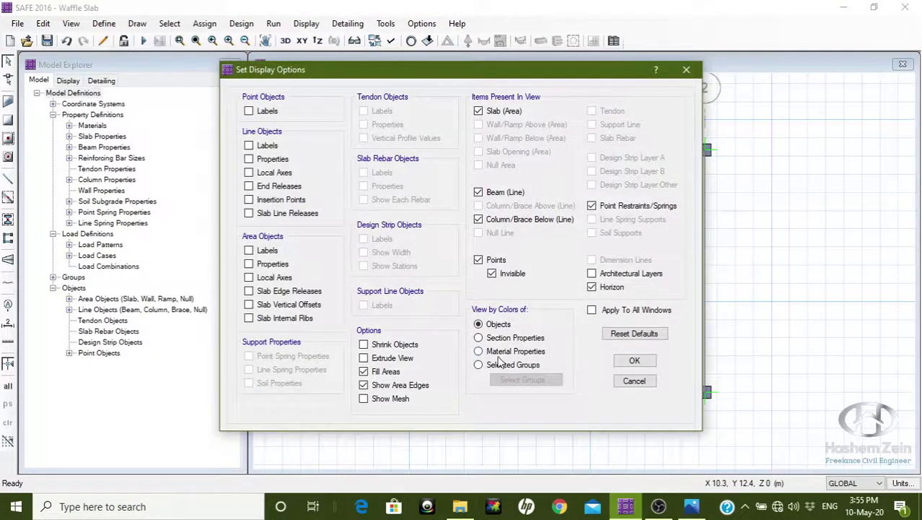
{"action": "left_click", "coordinate": [249, 319]}
{"action": "left_click", "coordinate": [635, 360]}
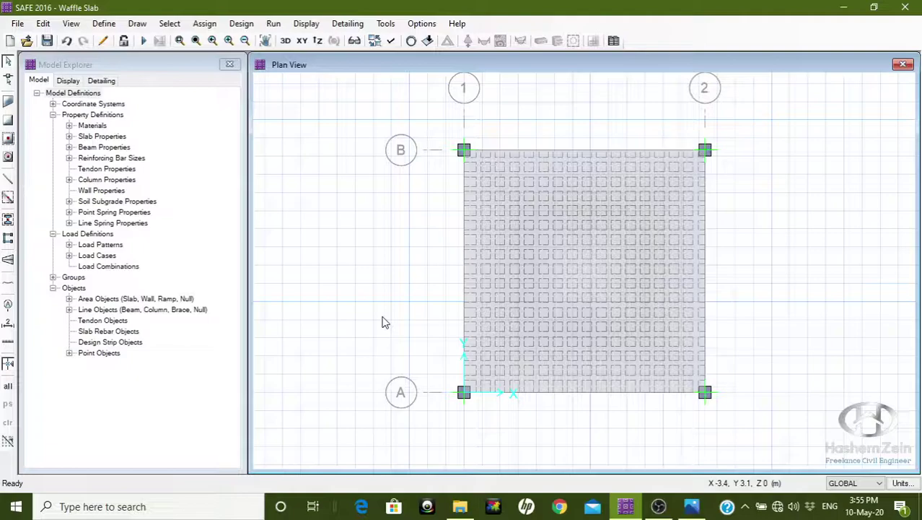
Enable the extruded view of the model objects in the display options
{"action": "left_click", "coordinate": [390, 41]}
{"action": "left_click_drag", "start_coordinate": [401, 67], "coordinate": [218, 68]}
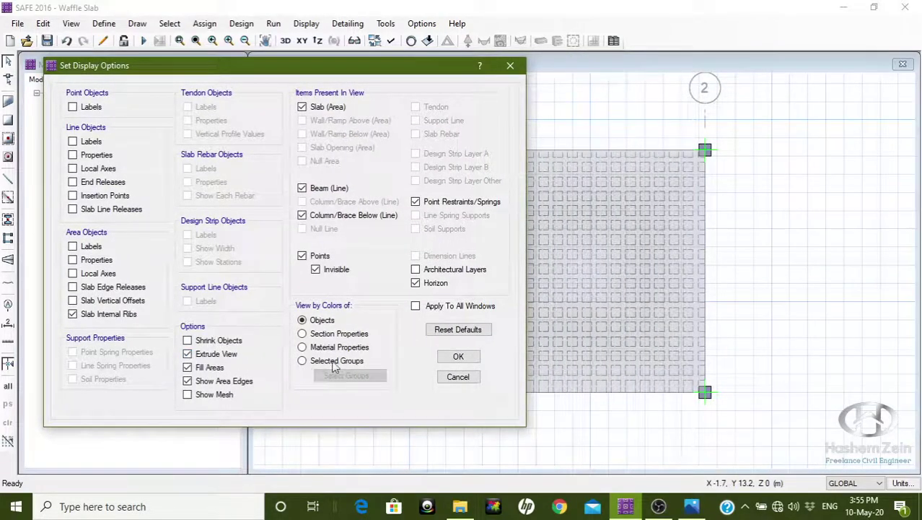
{"action": "left_click", "coordinate": [458, 356]}
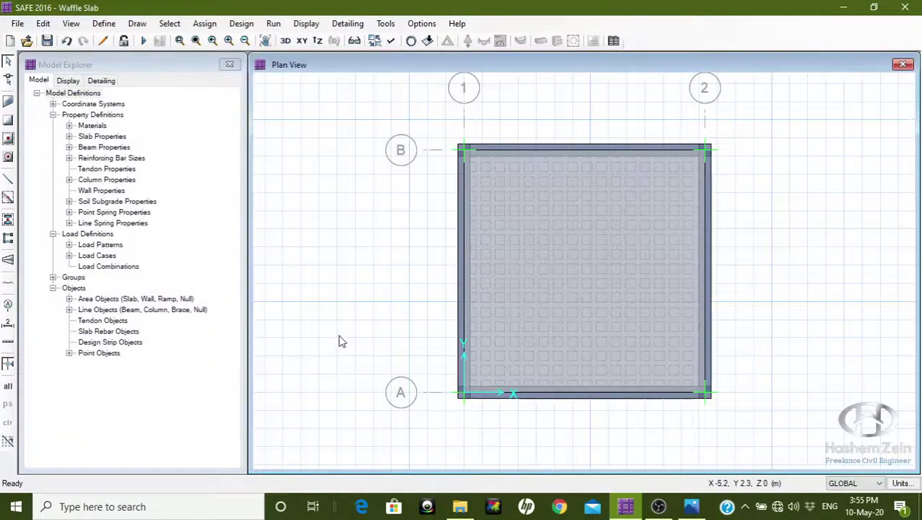